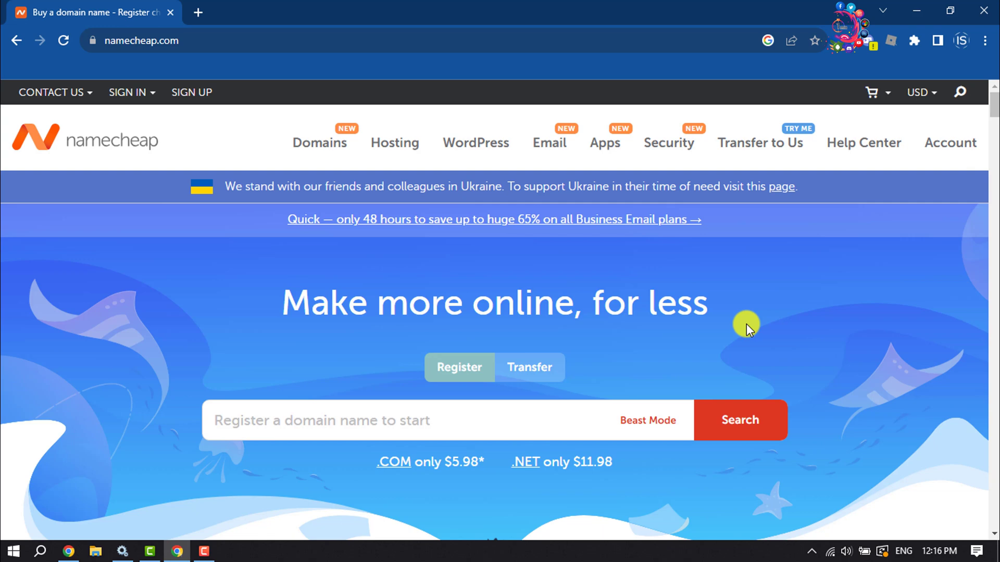
Bring up the Account dropdown in the Namecheap homepage's top navigation
mouse_move(954, 140)
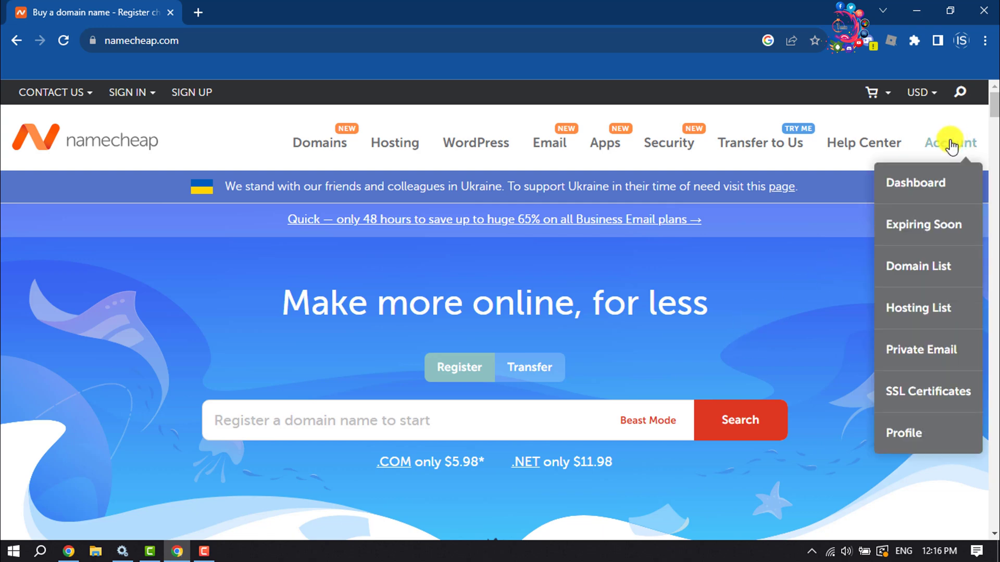
Choose Dashboard from the Account menu to reach the login page
left_click(933, 183)
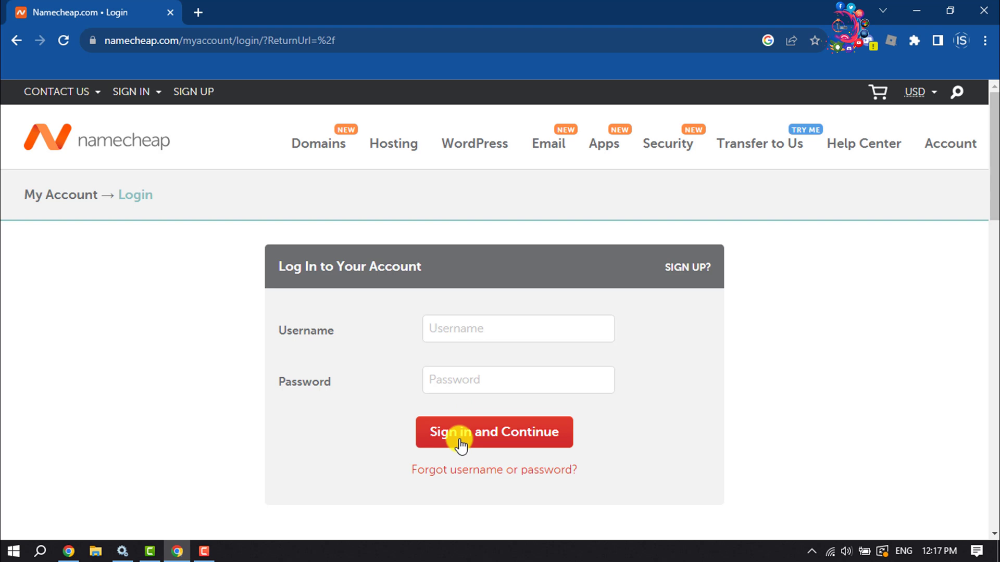
Switch to sign-up and enter a username and password for the new account
left_click(690, 270)
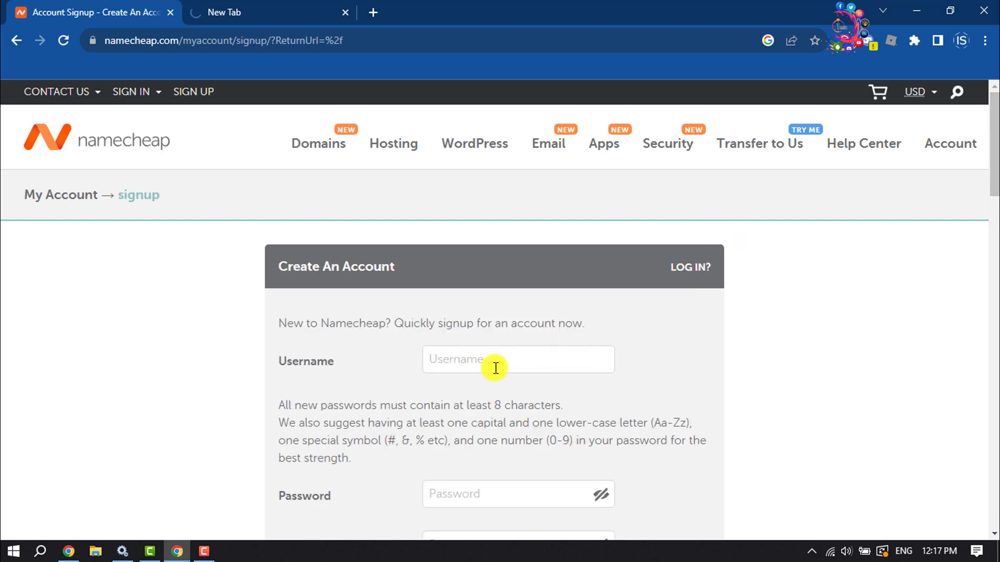
left_click(495, 368)
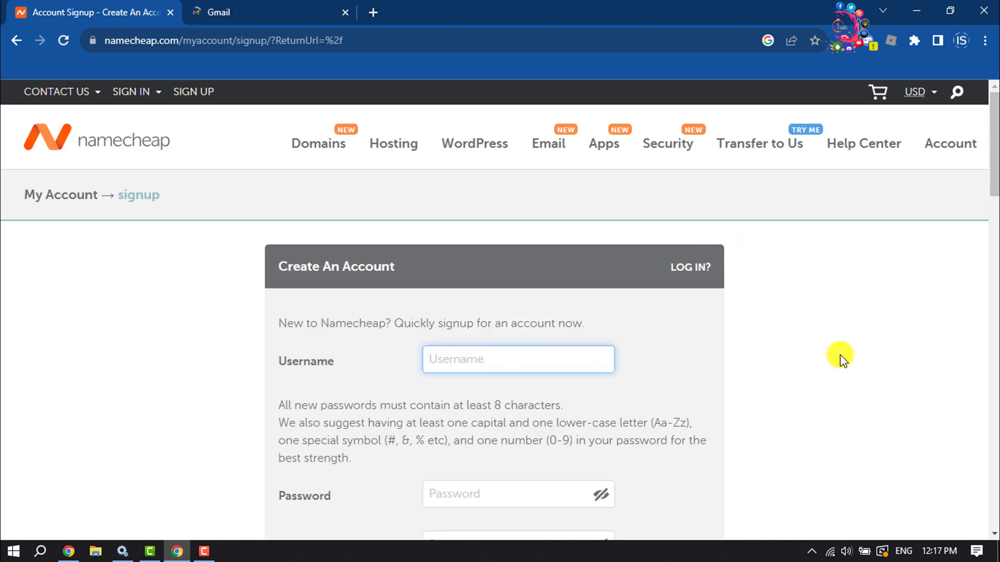
type("howto1minute")
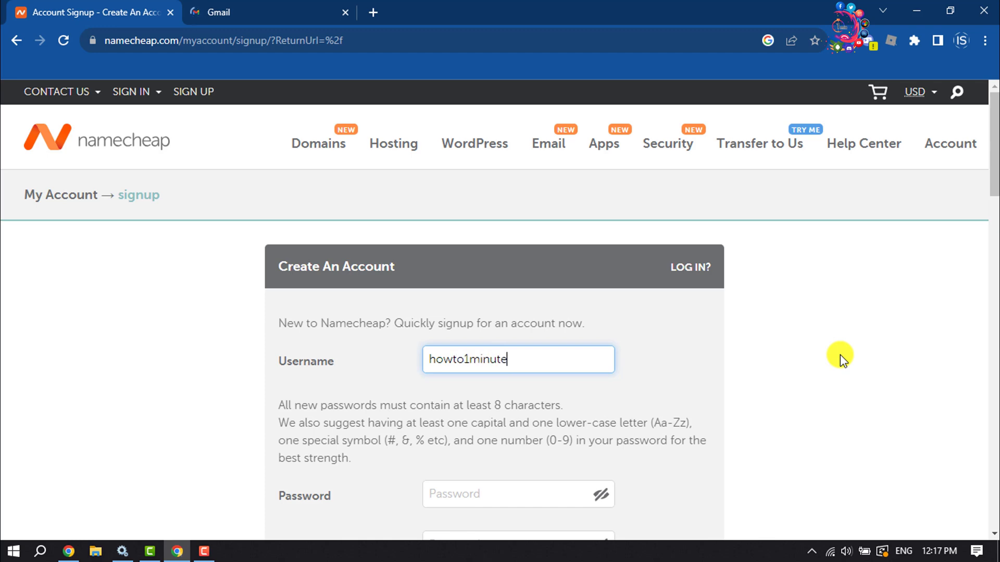
scroll(839, 354, "down", 4)
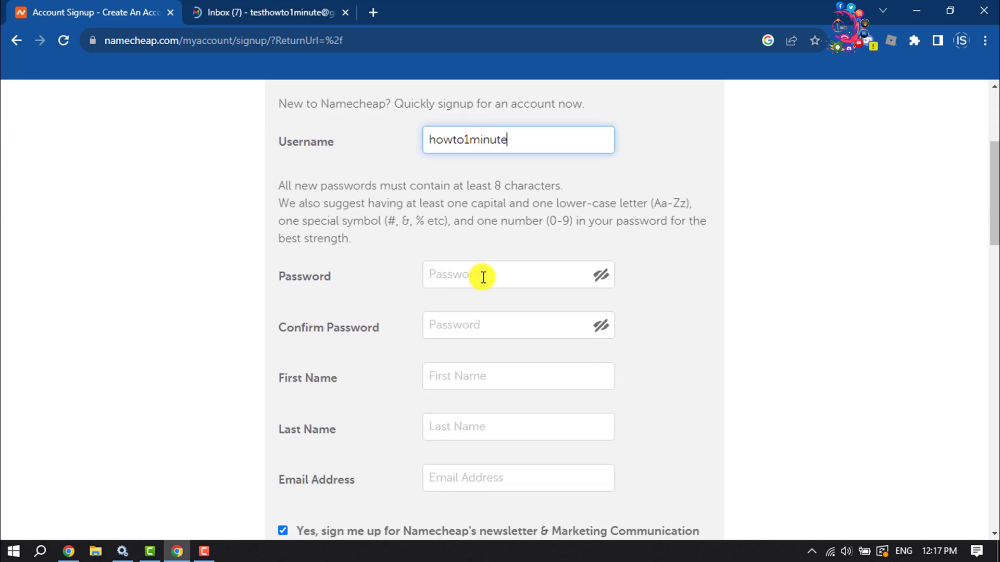
left_click(482, 276)
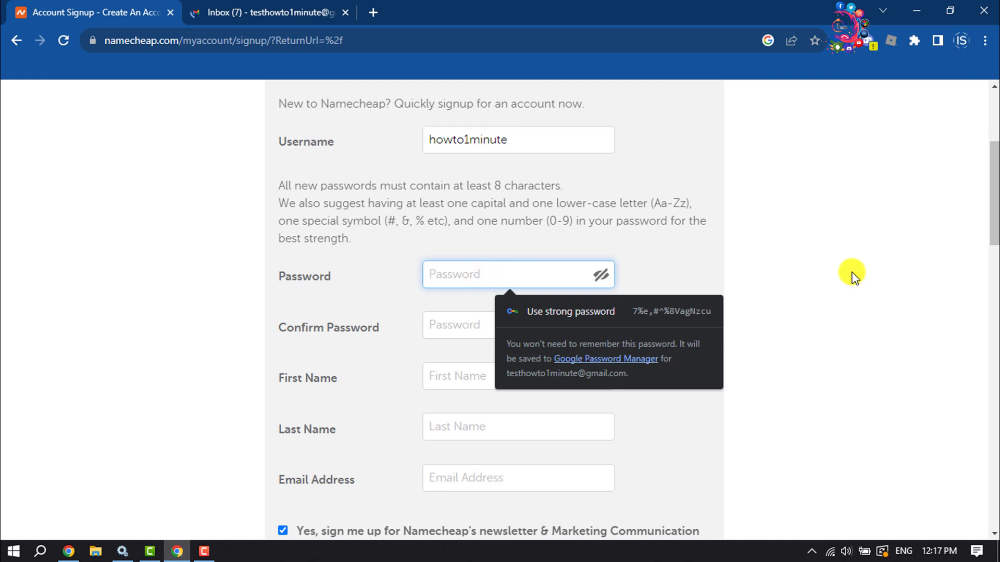
scroll(736, 312, "down", 5)
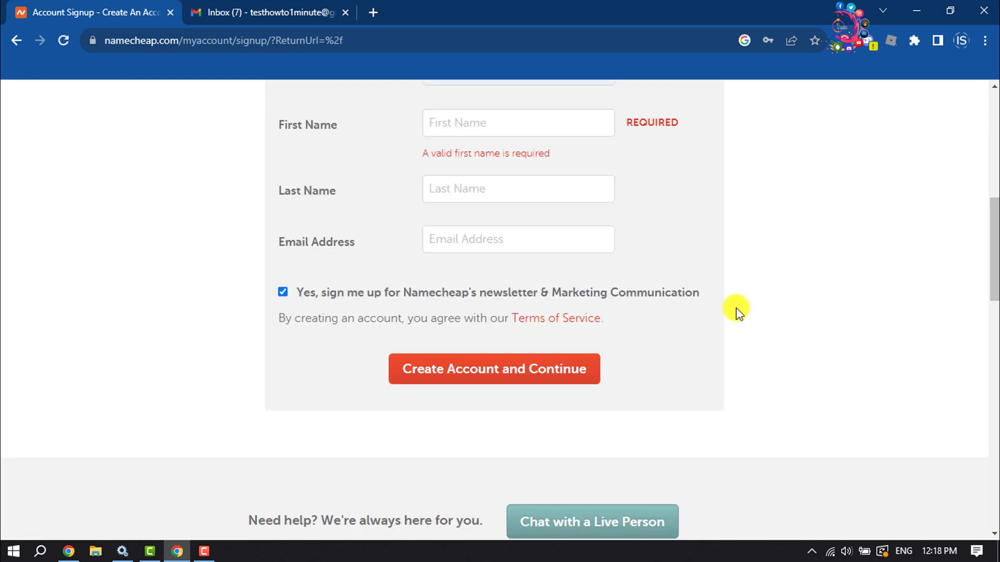
Fill in the first name, last name and e-mail address, then create the account
left_click(523, 127)
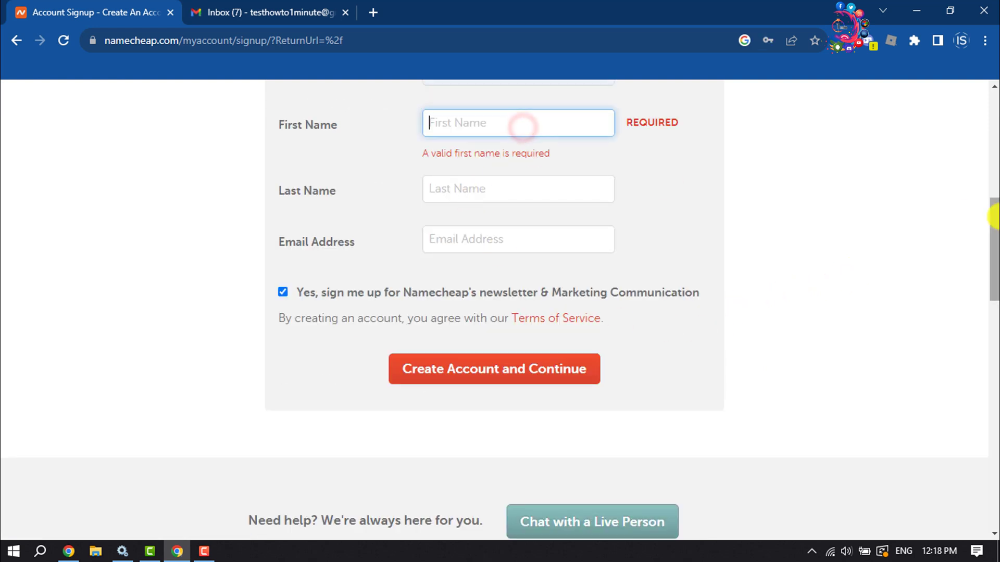
type("Ekramul")
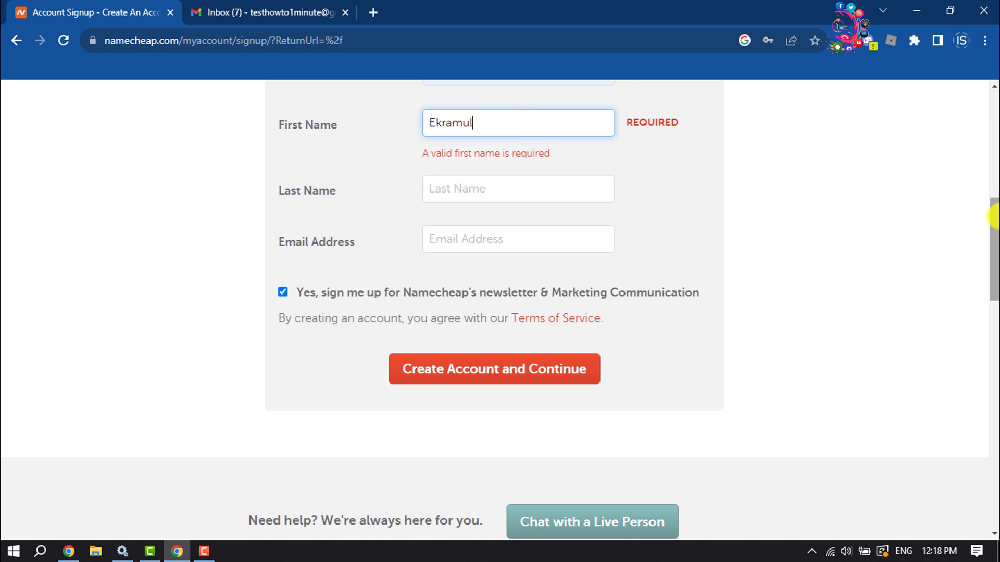
key("Tab")
type("Ha")
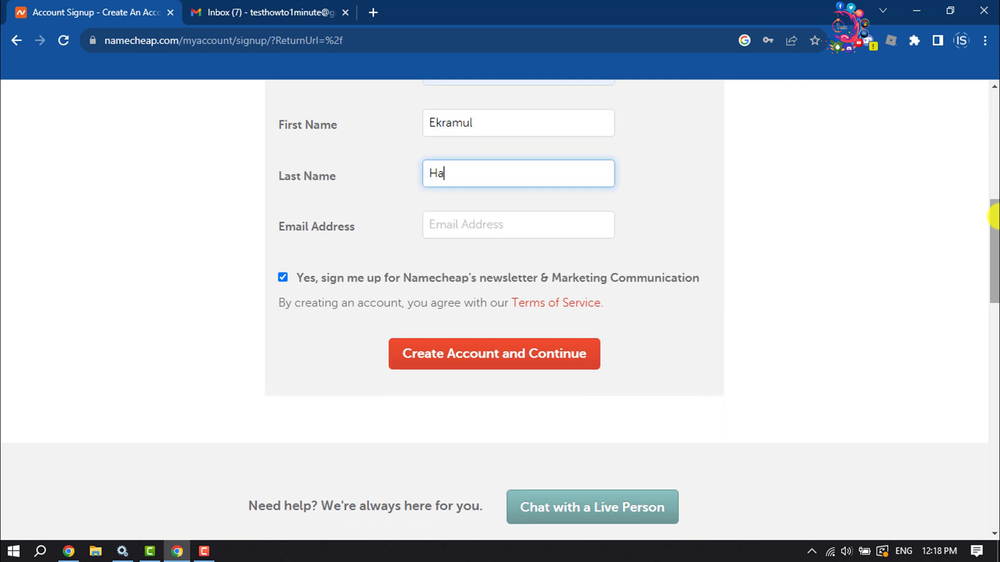
left_click(509, 227)
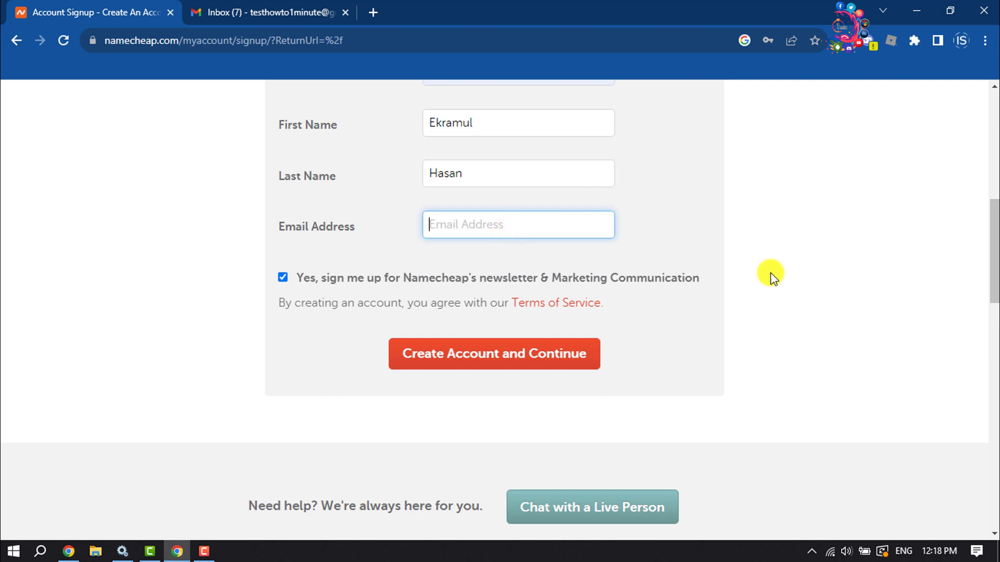
key("ctrl+v")
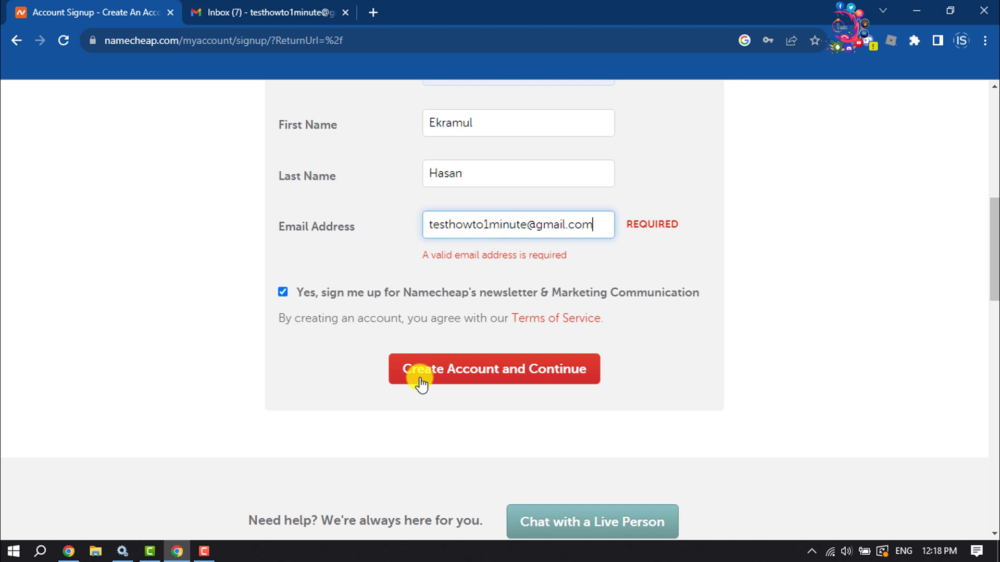
left_click(435, 373)
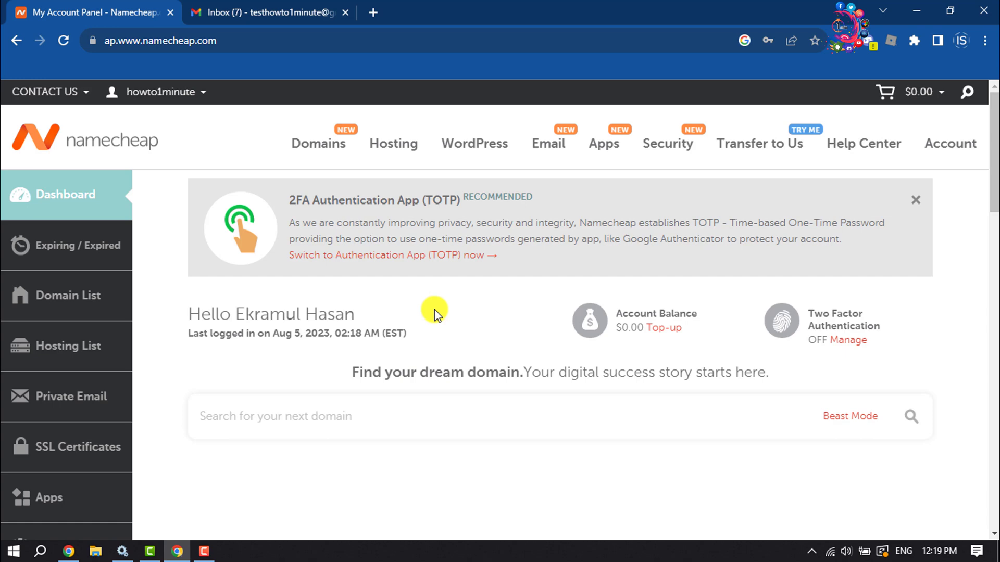
Open the Domain Prices page from the Domains link in the dashboard navigation
left_click(325, 150)
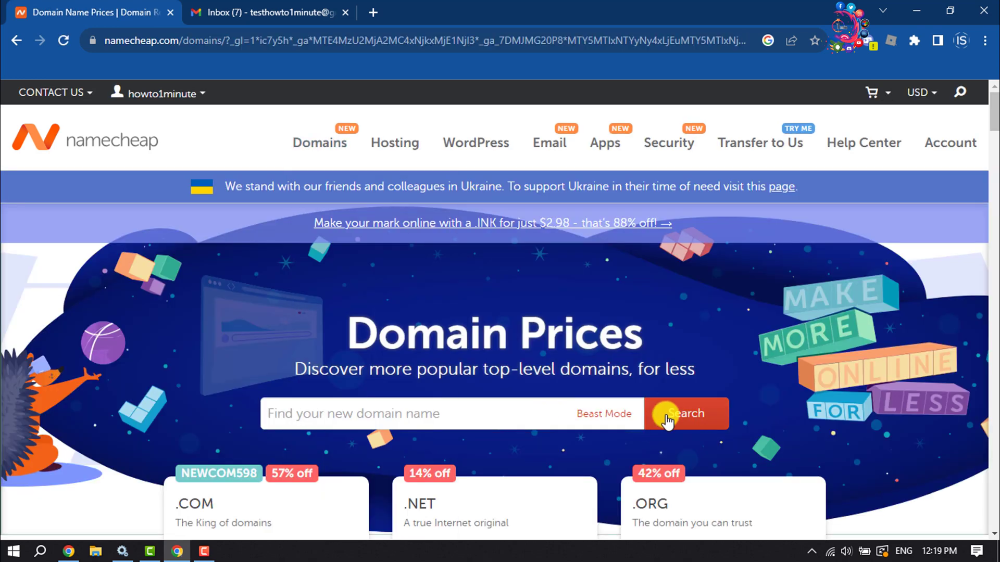
Search for howto1minute25.com and add it to the cart at $8.98/yr
left_click(429, 412)
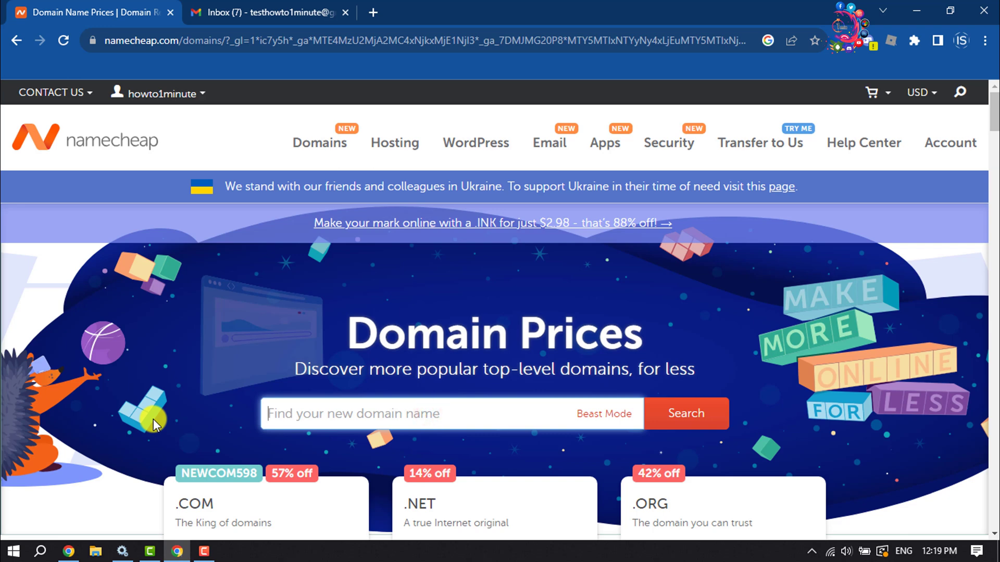
type("howto1minute.com")
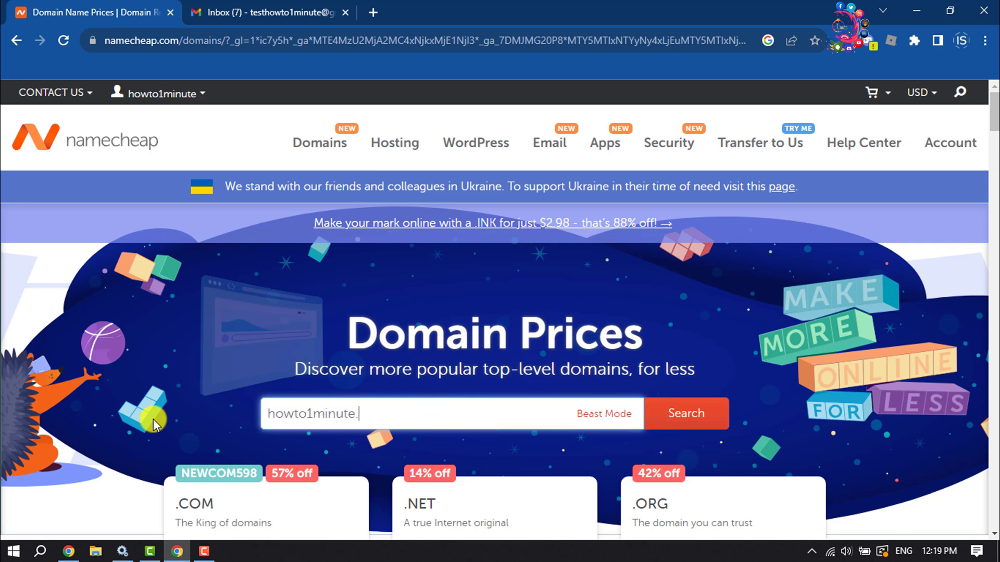
left_click(669, 414)
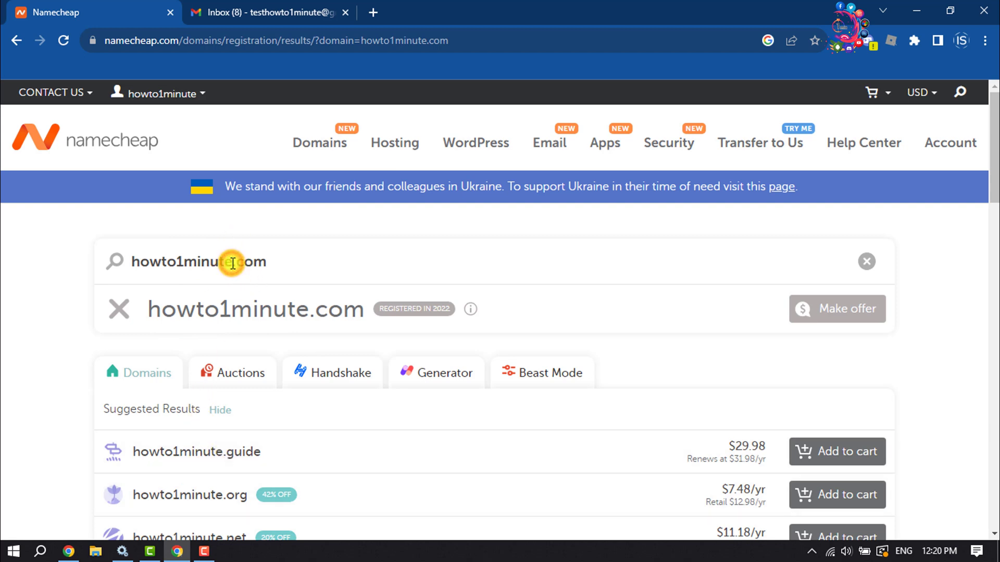
left_click(233, 262)
type("25")
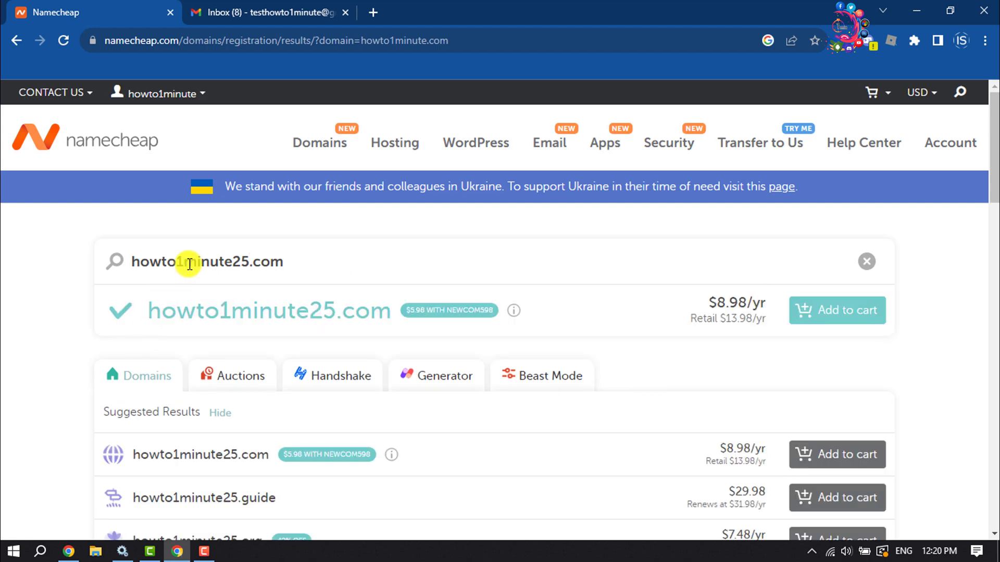
left_click(846, 310)
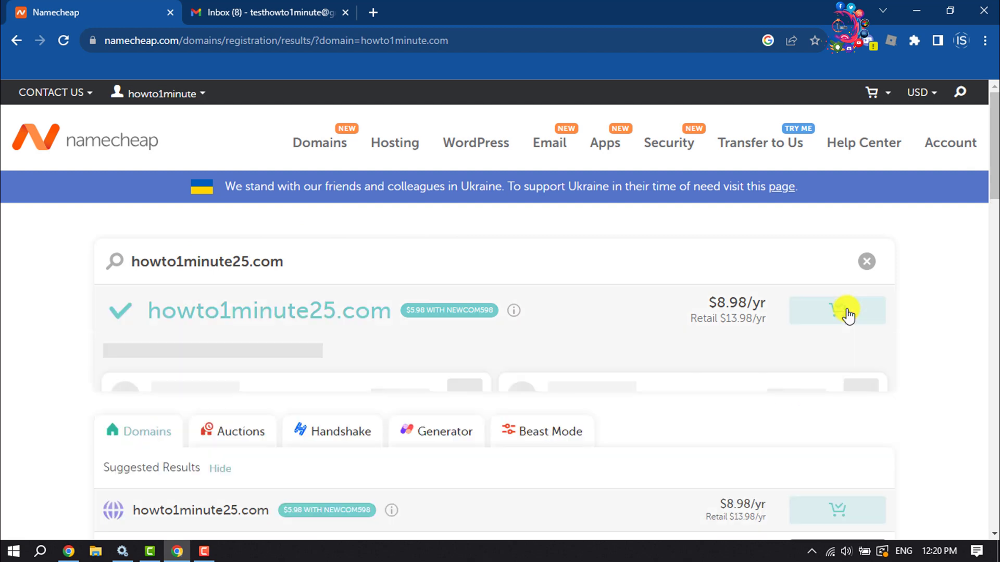
scroll(848, 328, "down", 3)
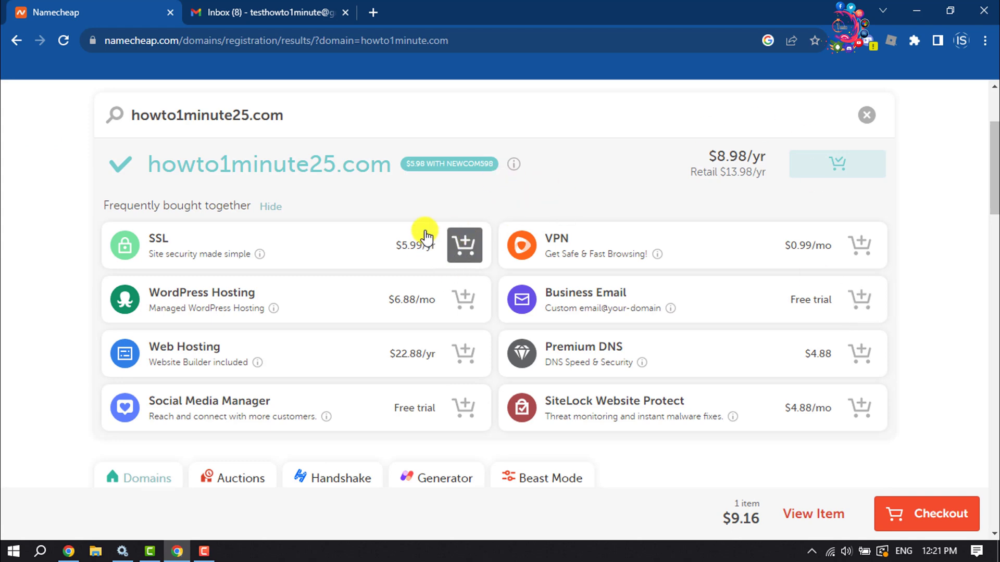
scroll(426, 237, "up", 3)
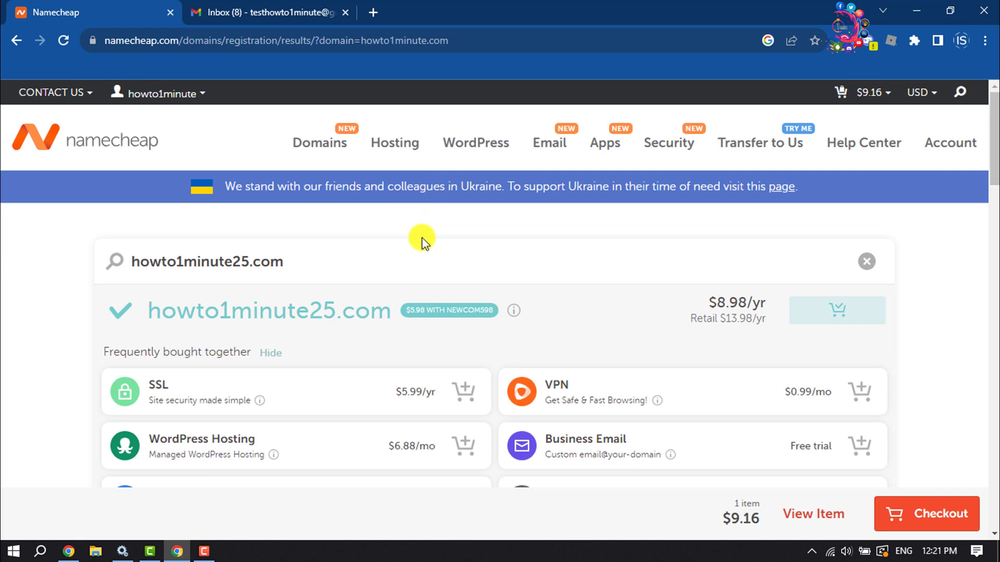
Go to the Hosting page and launch the Find Your Plan questionnaire
left_click(399, 150)
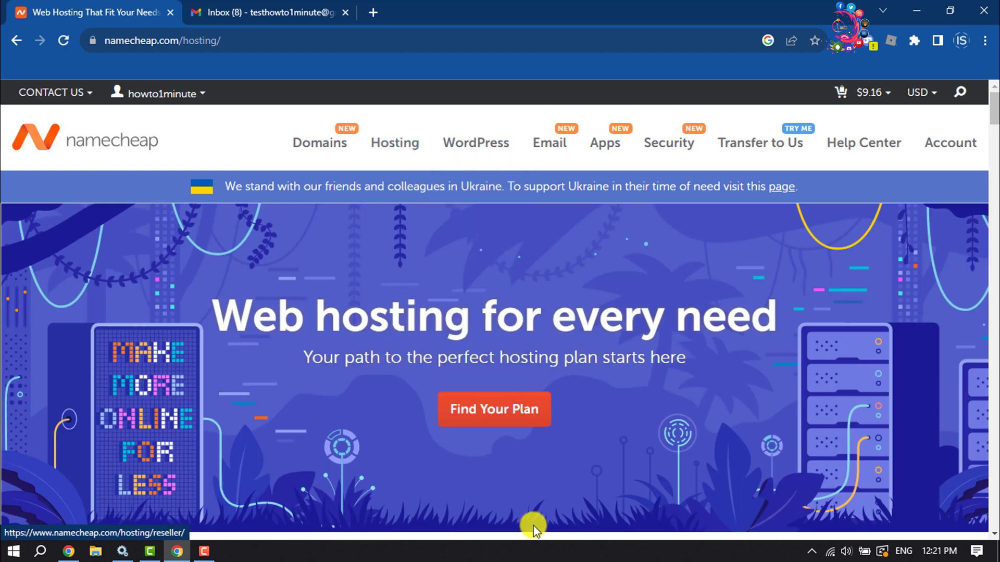
left_click(505, 414)
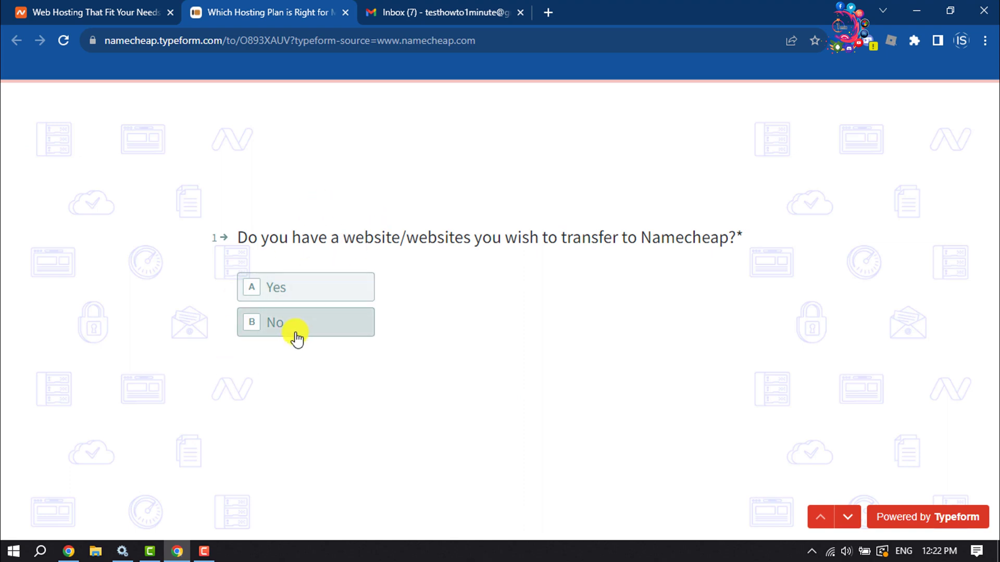
Answer the quiz No, No, Yes, 1 website, Yes, No, Other, Up to 20GB, and submit
left_click(297, 338)
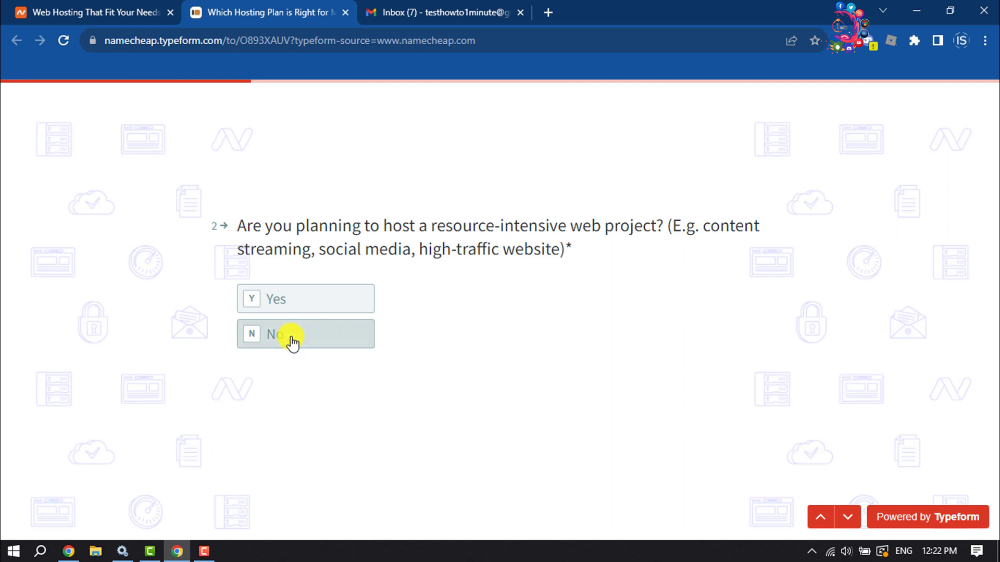
left_click(292, 339)
left_click(286, 236)
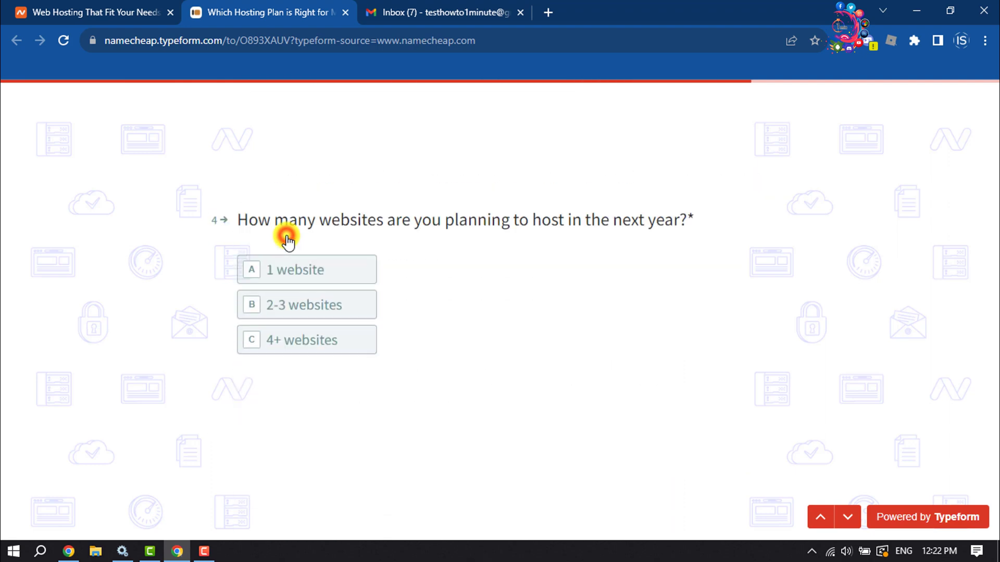
left_click(286, 266)
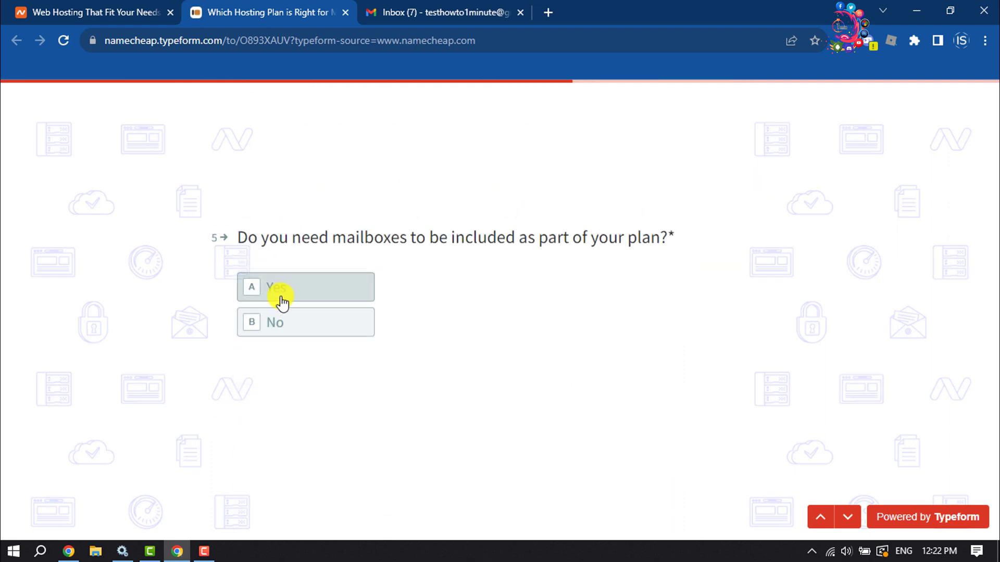
left_click(282, 301)
left_click(278, 322)
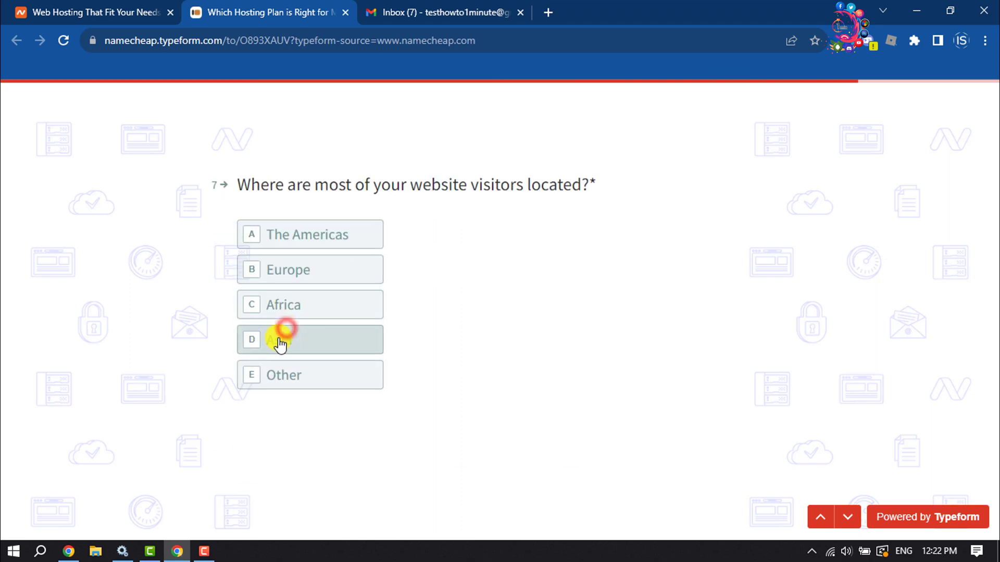
left_click(289, 374)
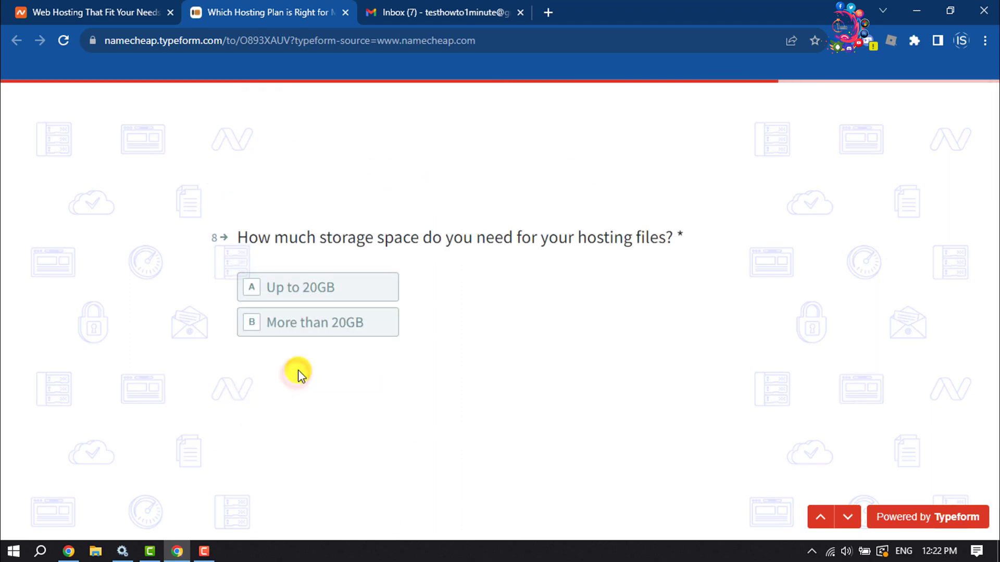
left_click(290, 287)
left_click(270, 345)
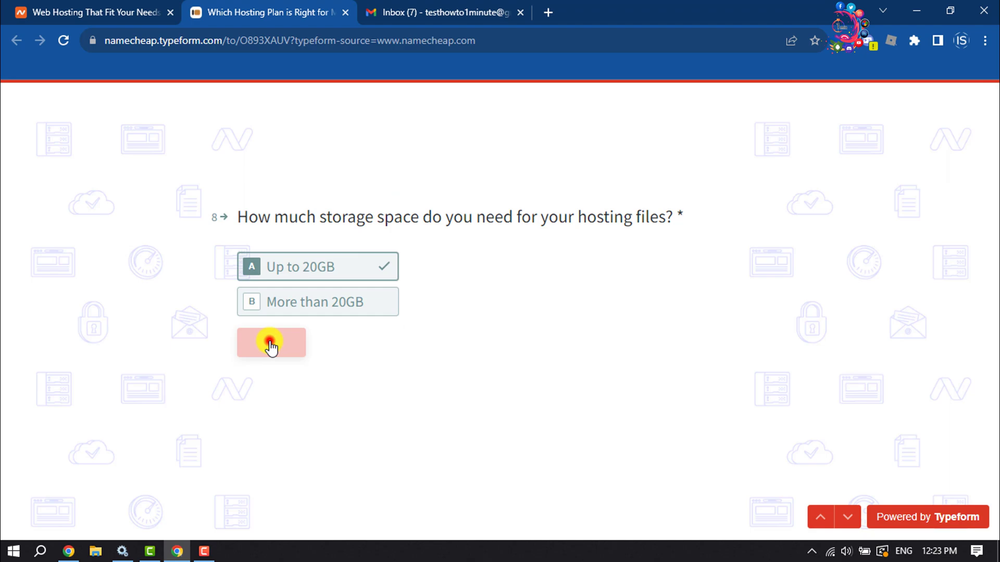
Open the recommended Stellar shared hosting plans page
left_click(486, 515)
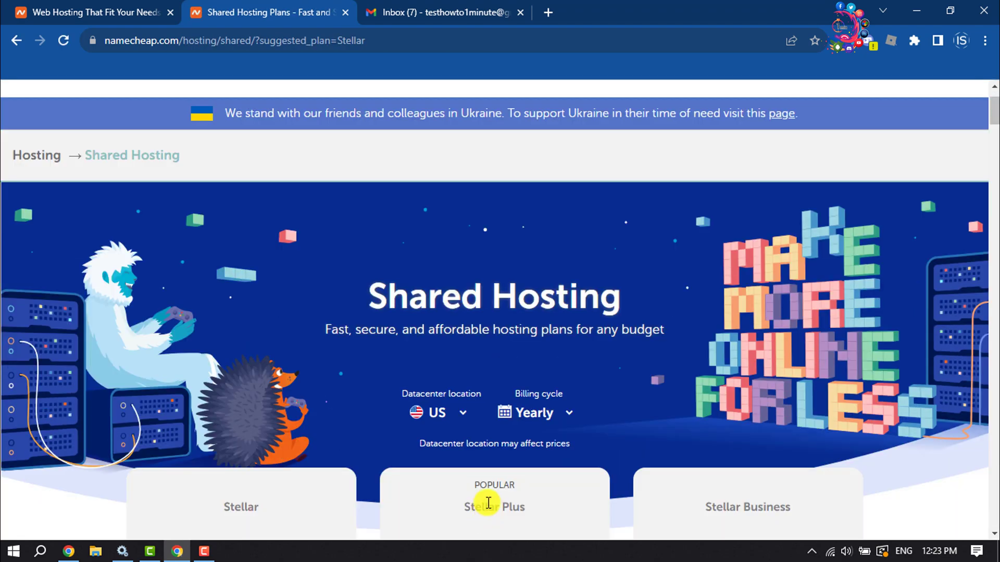
scroll(488, 503, "down", 7)
scroll(492, 494, "up", 1)
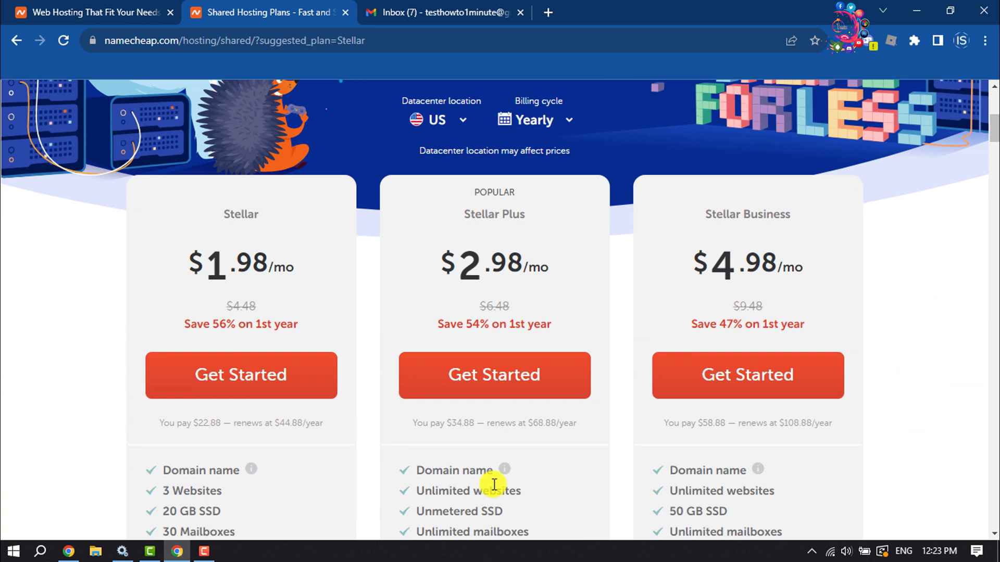
scroll(494, 484, "up", 1)
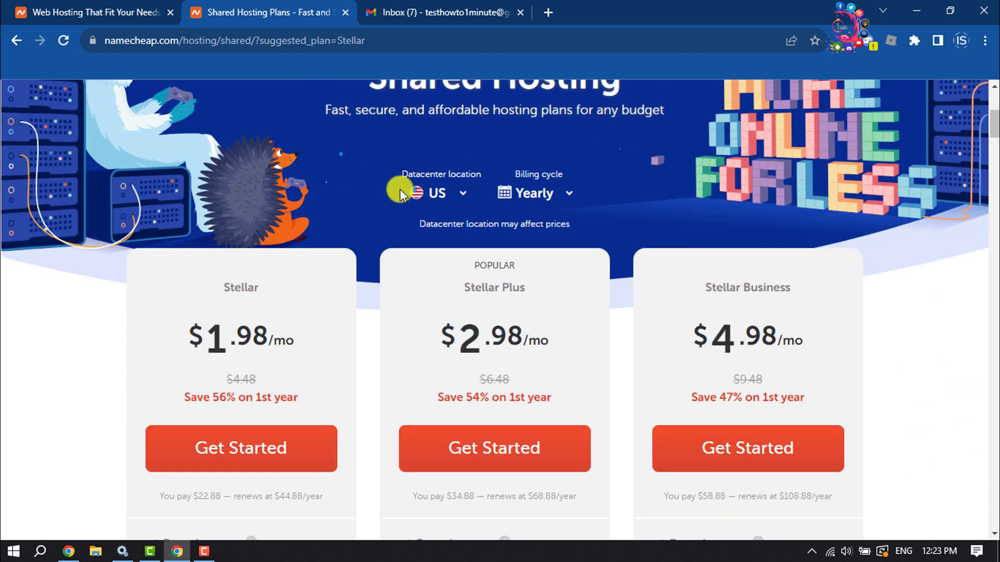
Keep the US datacenter and switch billing to Monthly, pricing Stellar at $4.48/mo
left_click(446, 198)
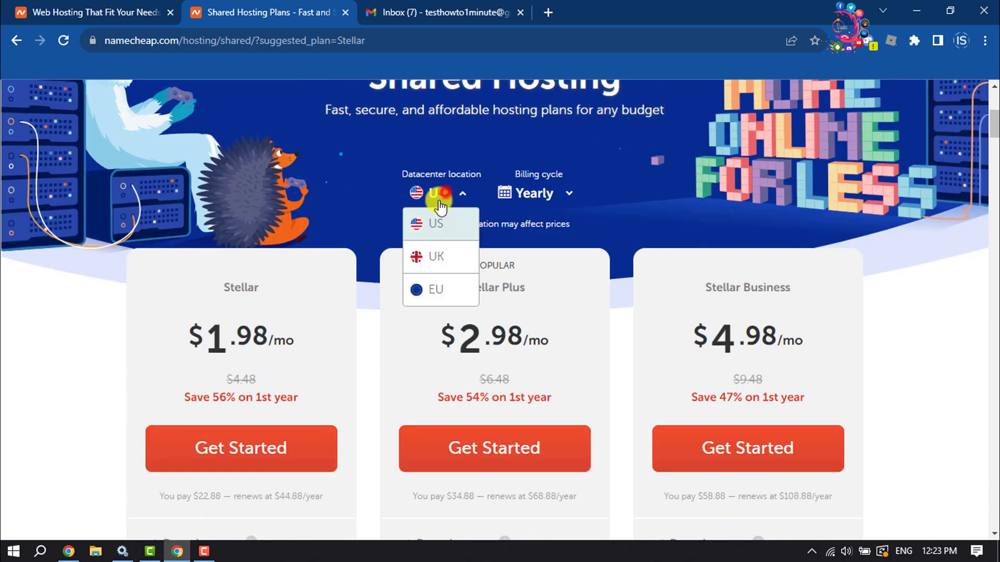
left_click(573, 199)
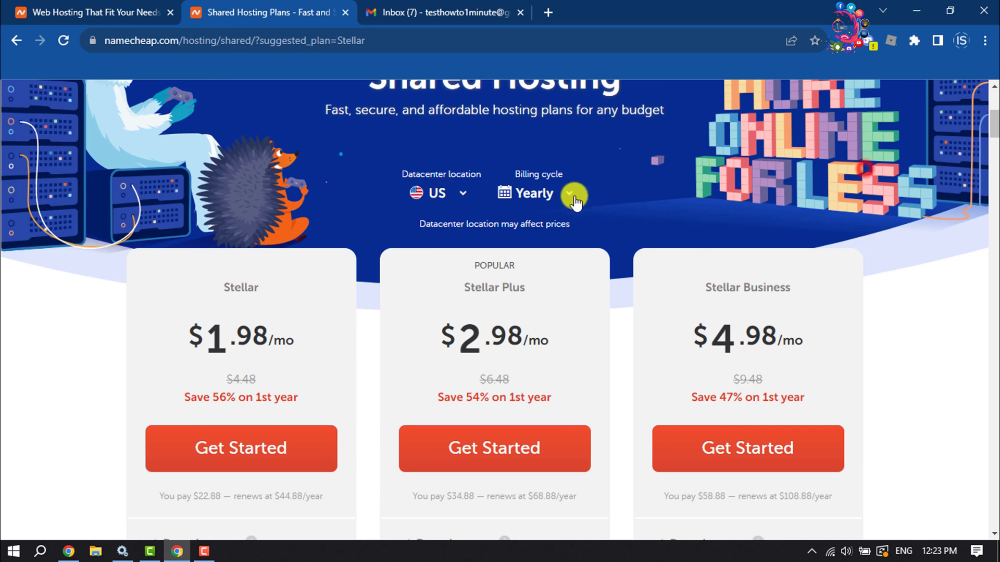
left_click(544, 198)
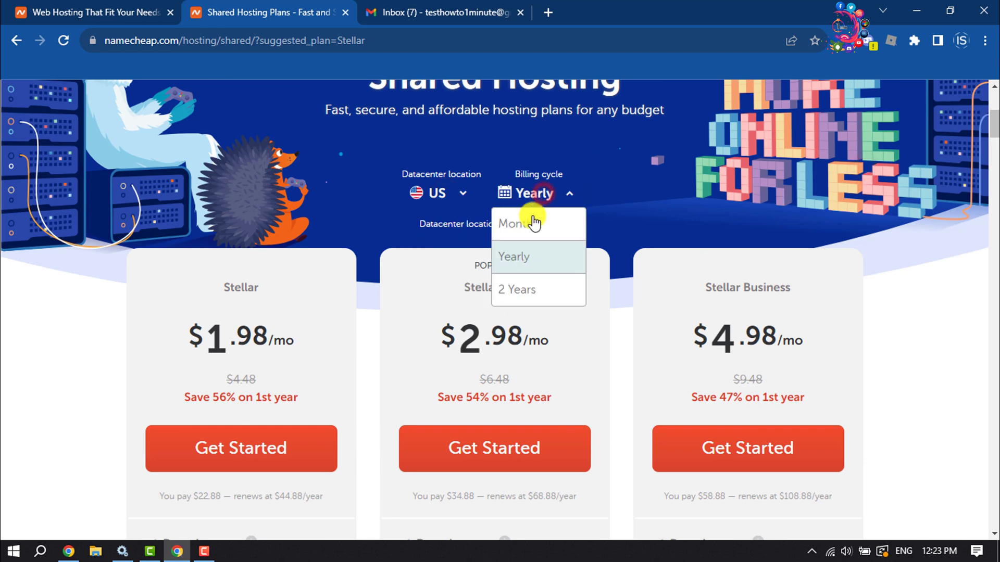
left_click(562, 233)
scroll(559, 230, "down", 1)
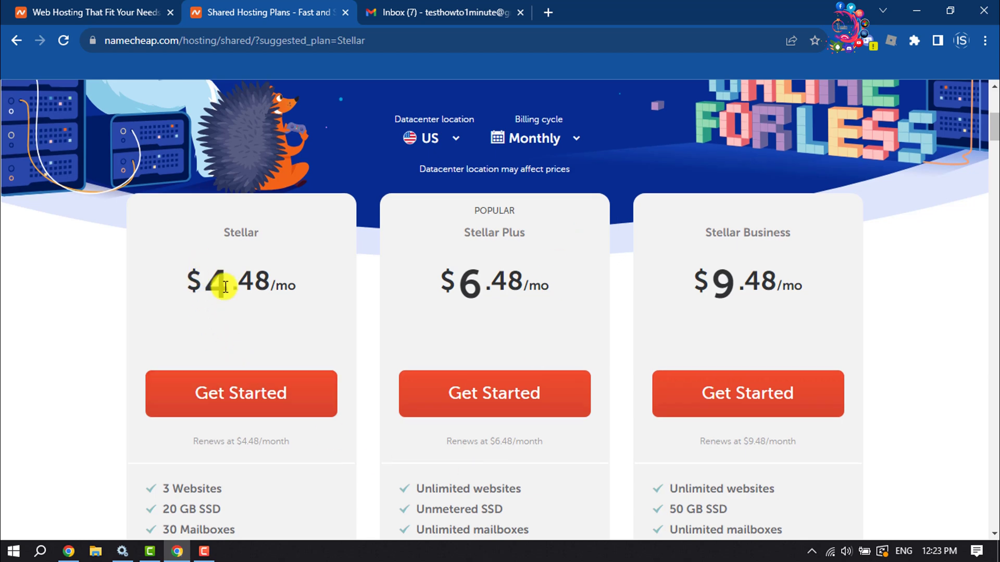
scroll(230, 304, "down", 3)
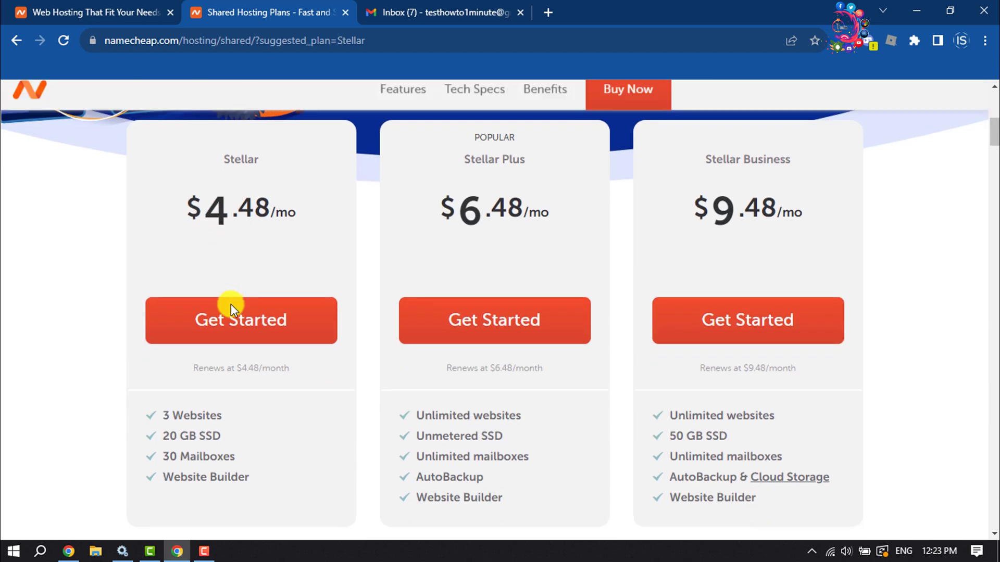
Start the Stellar order, linking howto1minute25.com from the cart for a $13.64 total
left_click(254, 247)
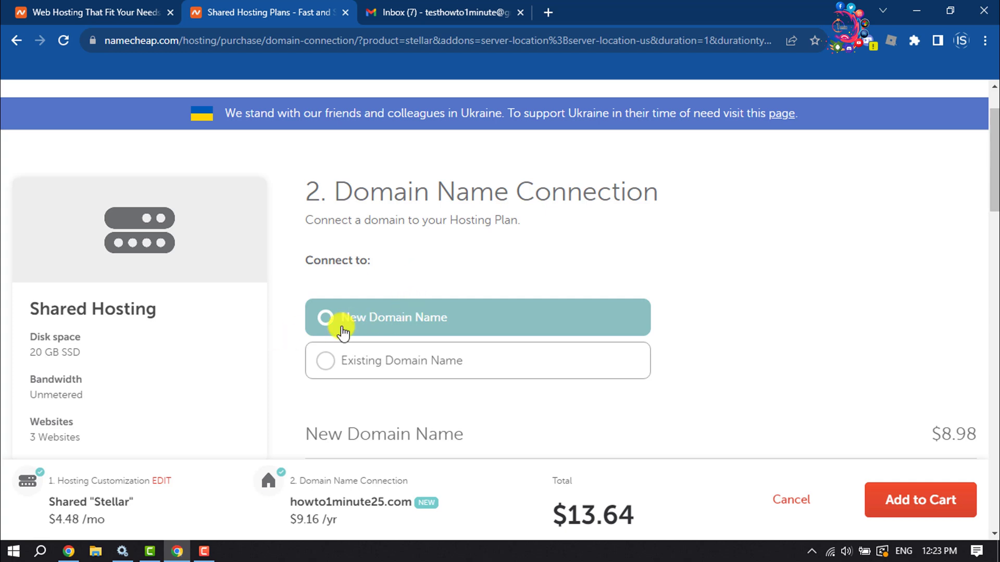
scroll(391, 315, "down", 5)
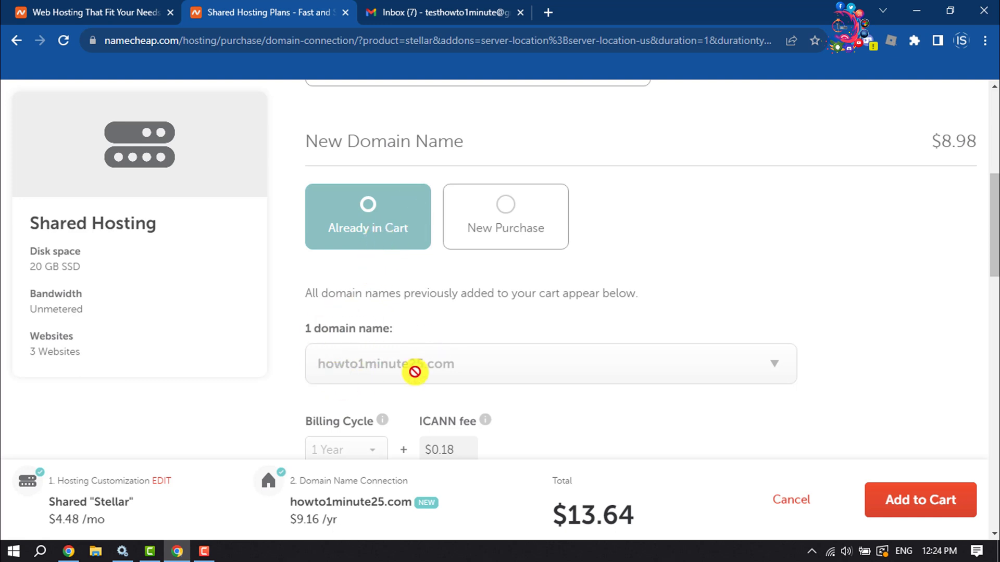
scroll(379, 363, "down", 2)
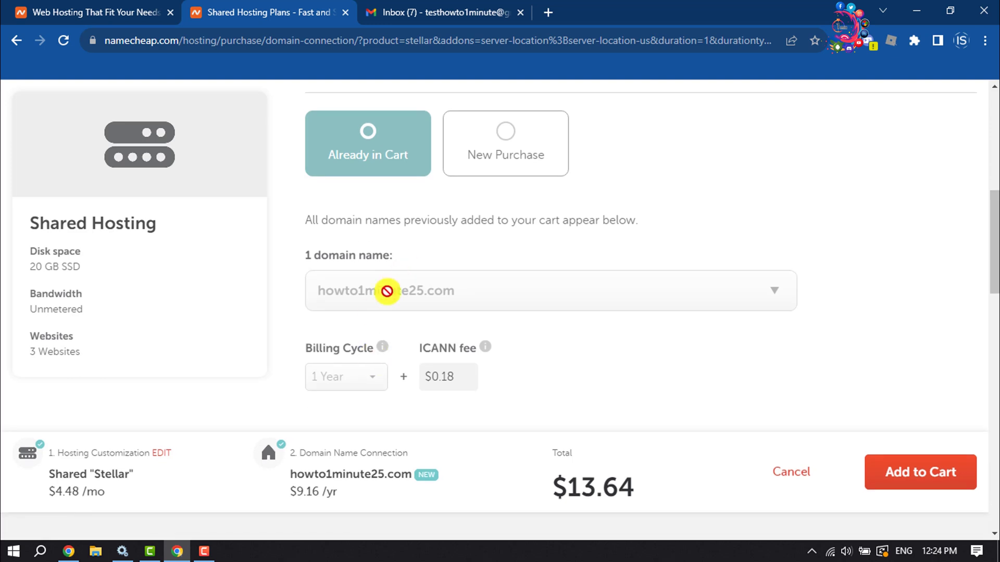
scroll(392, 288, "down", 3)
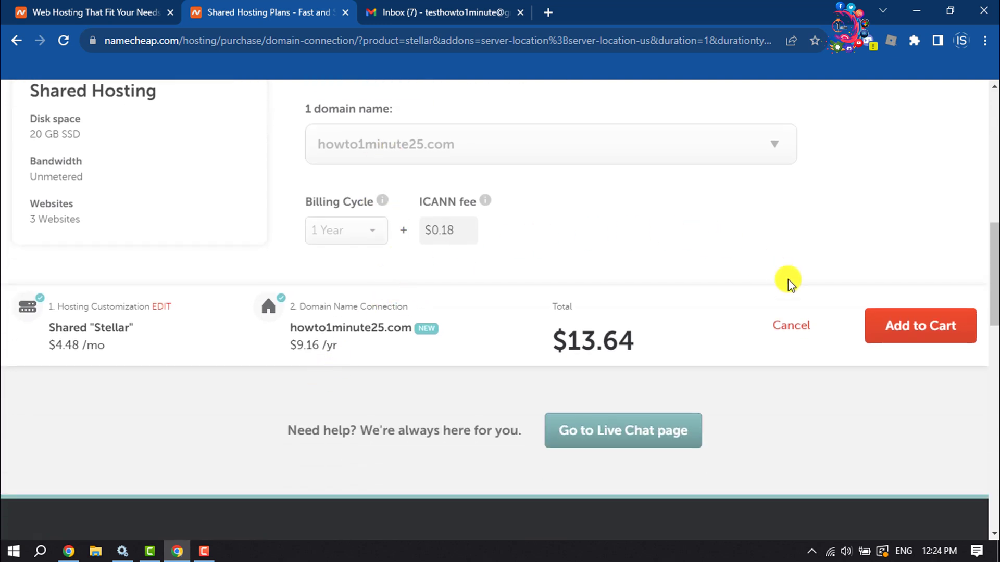
left_click(924, 330)
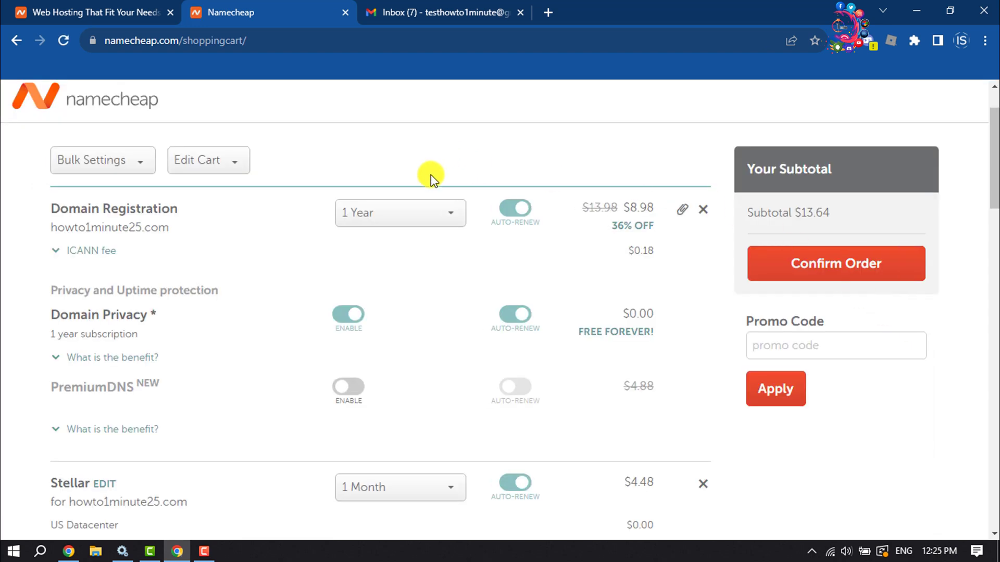
left_click(421, 214)
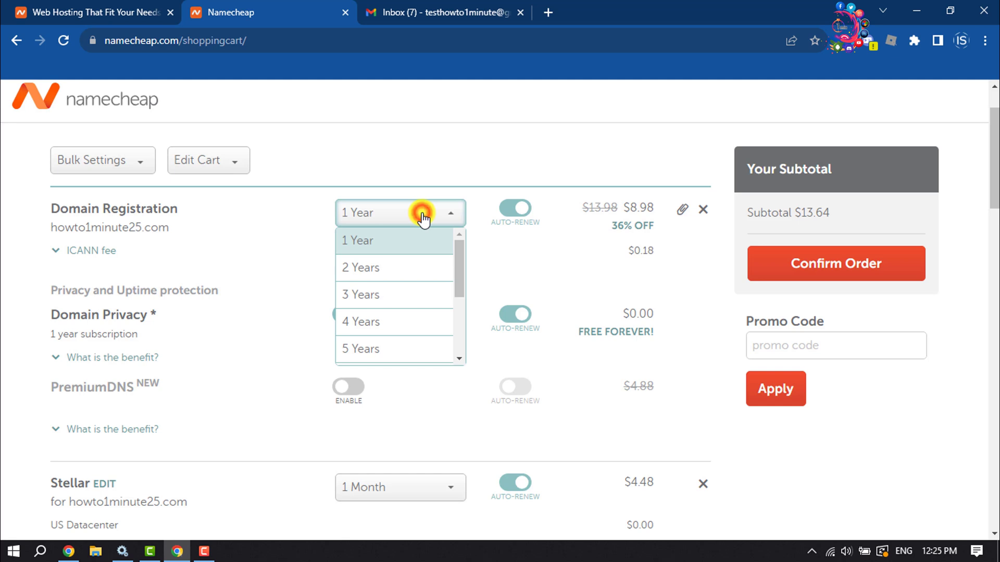
left_click(379, 242)
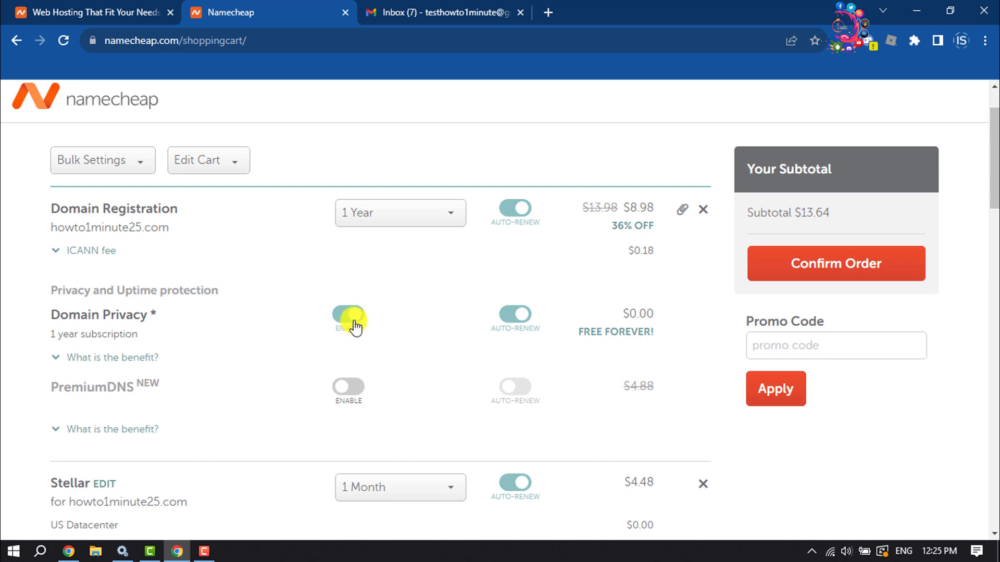
scroll(356, 325, "down", 7)
scroll(380, 297, "up", 7)
Confirm the order and enter a company name and job title Admin in the checkout form
left_click(909, 349)
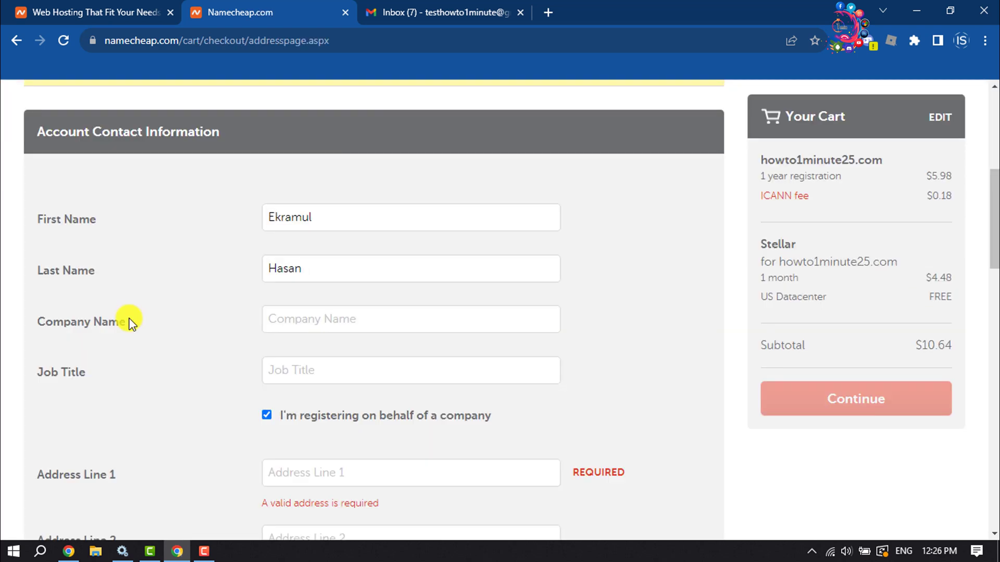
left_click(339, 319)
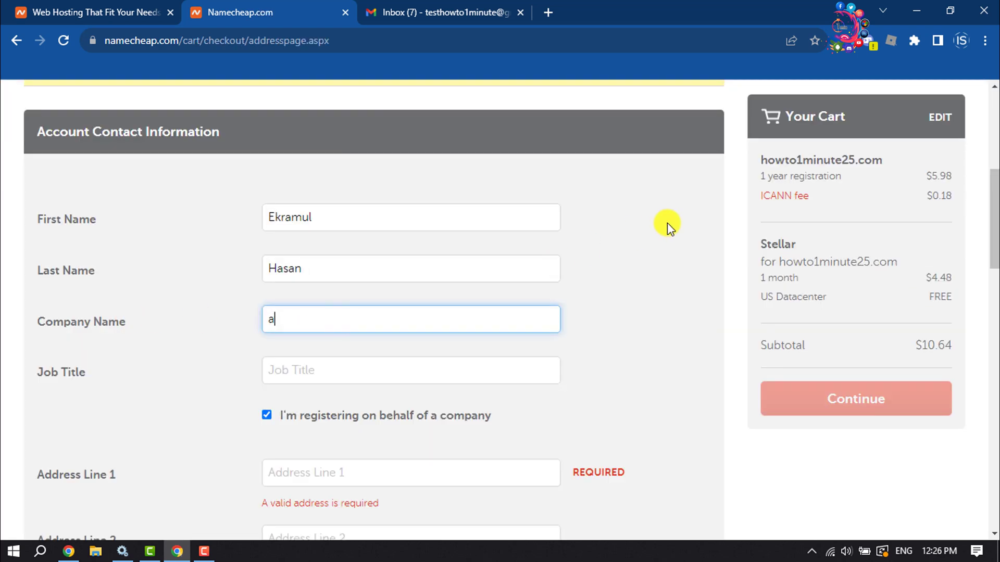
type("ce2bd.com")
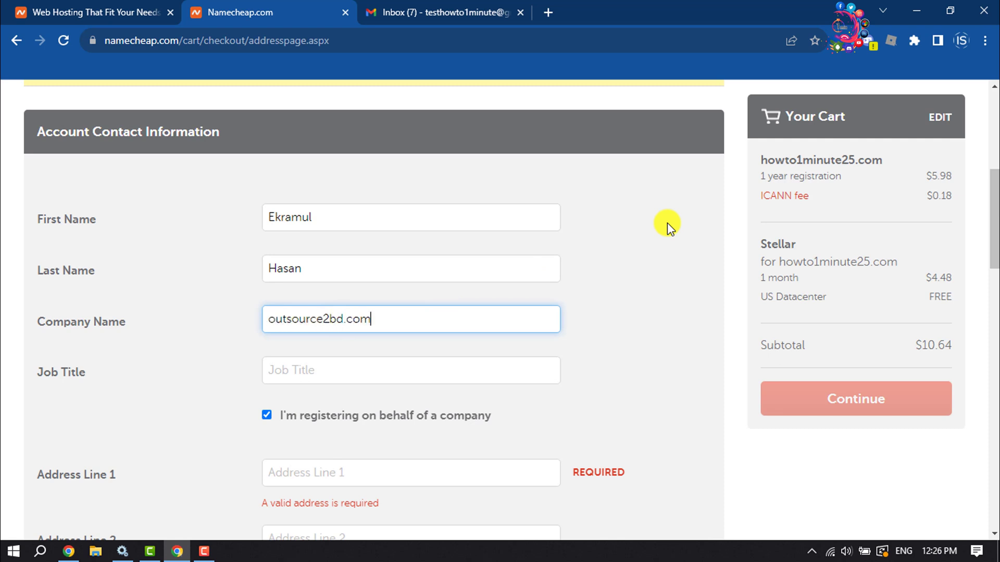
left_click(298, 376)
type("Admin")
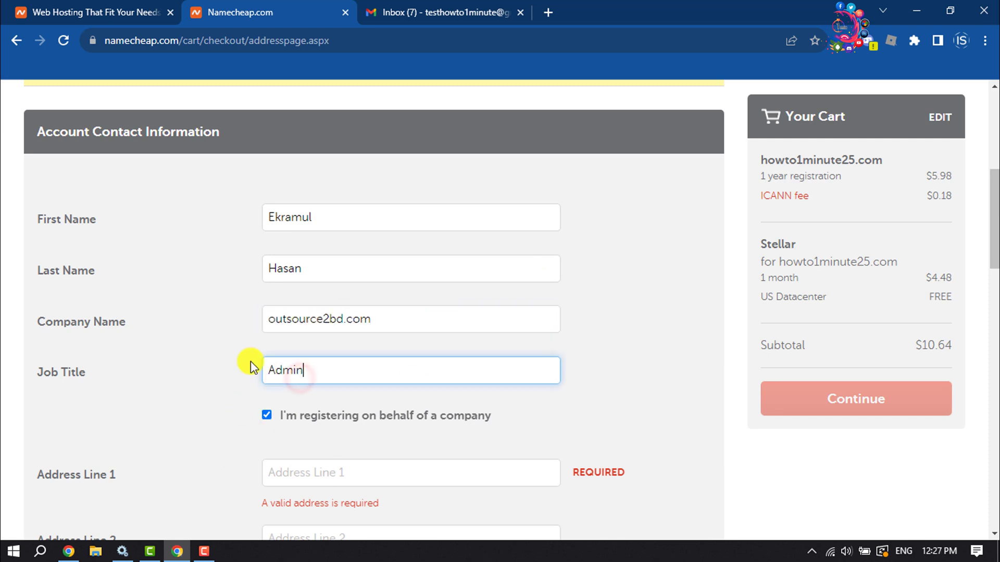
scroll(251, 371, "down", 3)
left_click(331, 330)
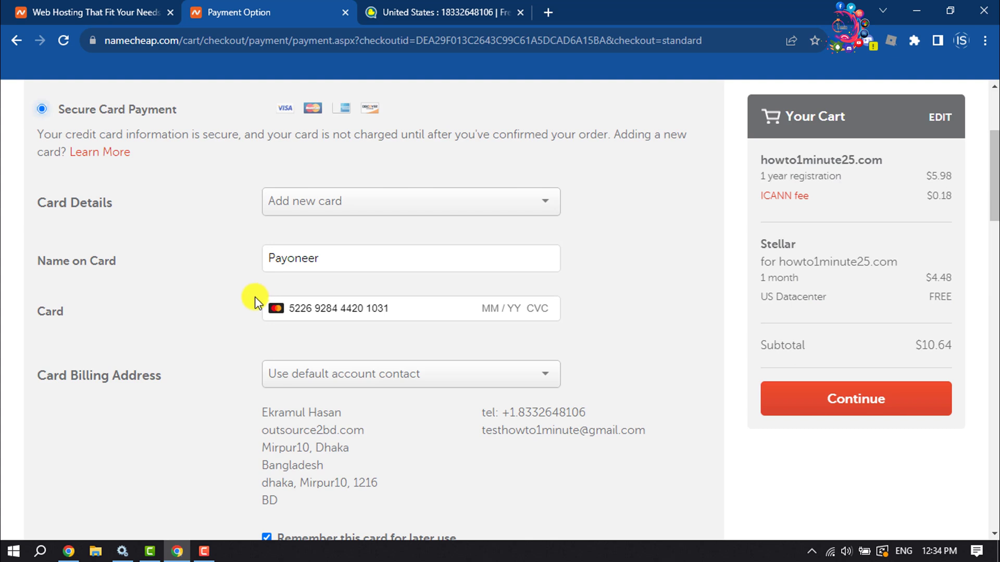
Complete the card's expiry date and CVC and reach the Order Review page at $10.64
left_click(844, 406)
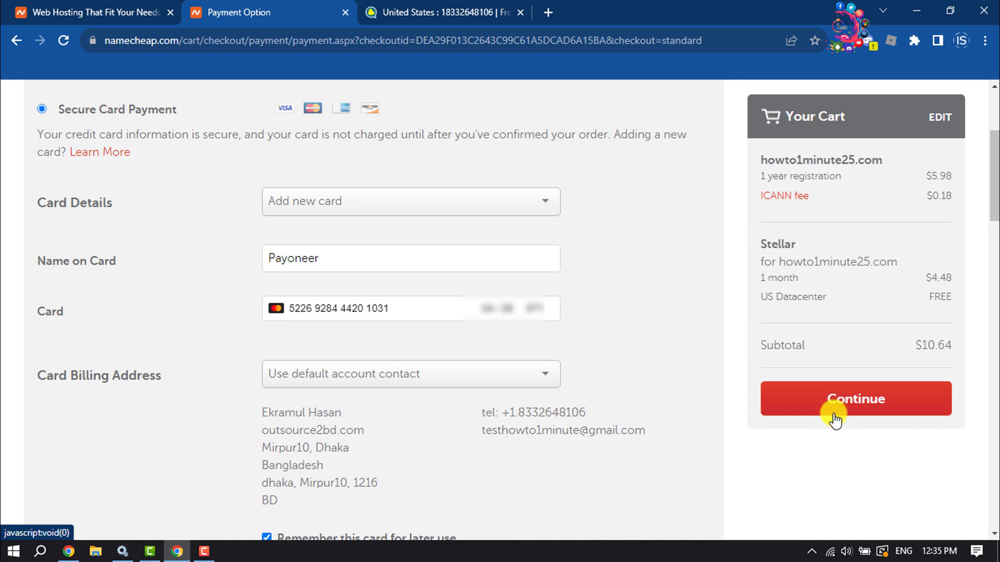
left_click(865, 409)
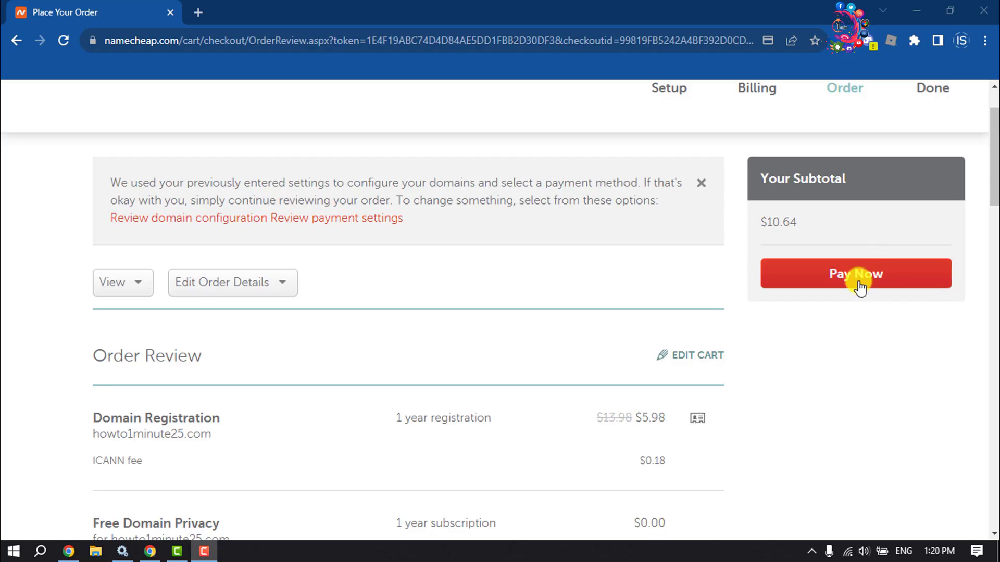
Tick the Terms and Agreements checkbox and pay for the domain and Stellar hosting order
left_click(867, 276)
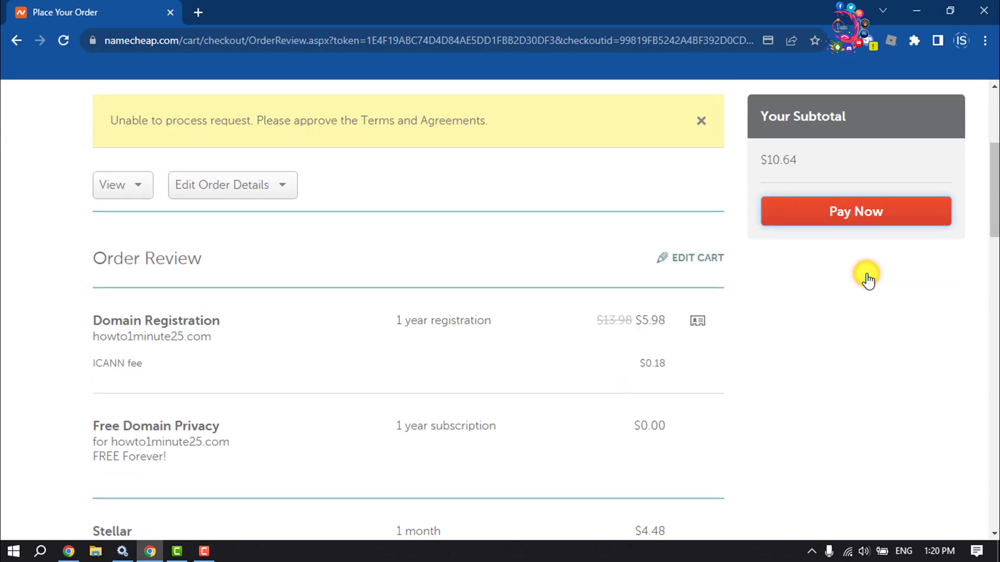
scroll(395, 297, "down", 20)
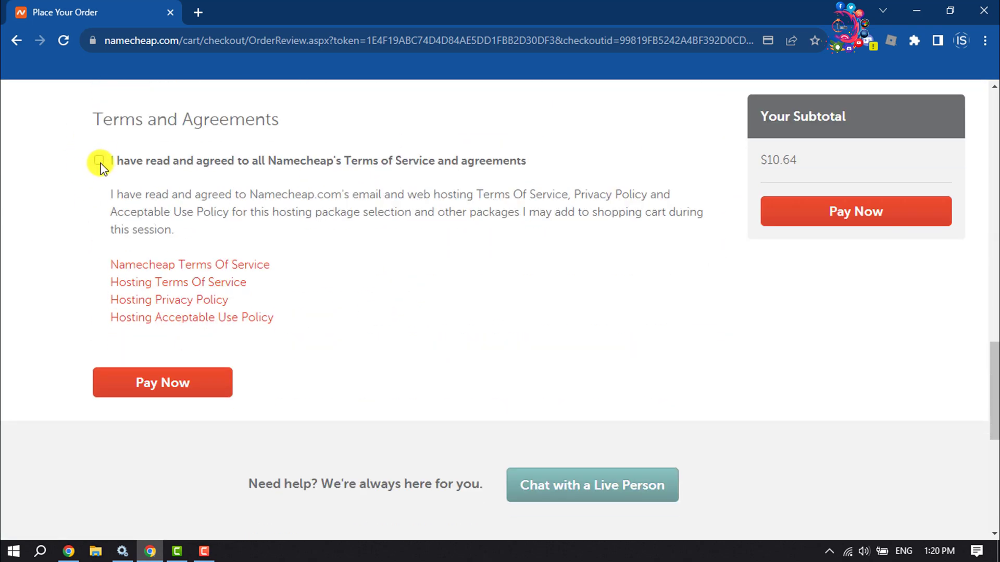
left_click(99, 162)
left_click(152, 381)
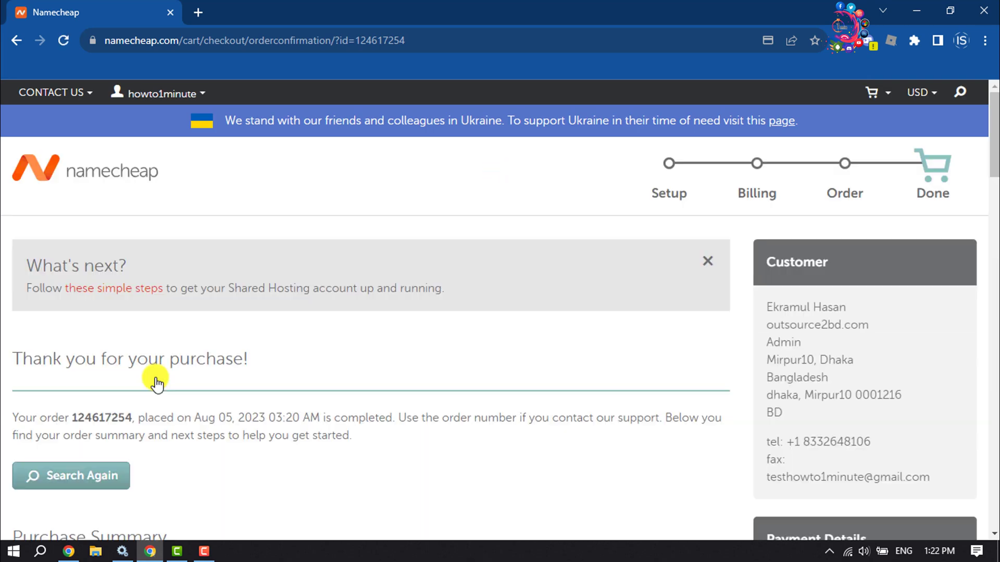
Go from howto1minute25.com's management page to the Hosting List showing the active Stellar plan
scroll(155, 377, "down", 5)
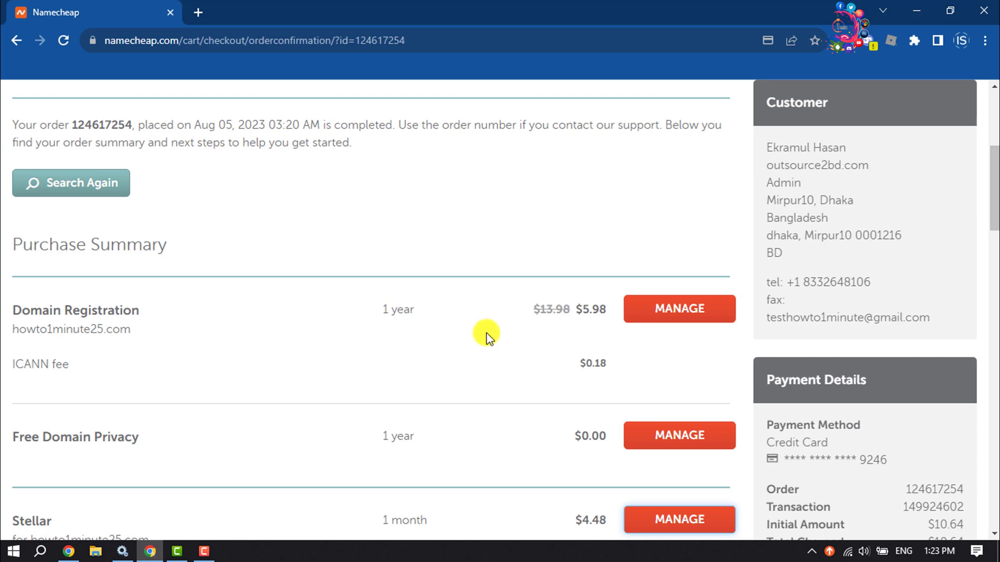
left_click(660, 312)
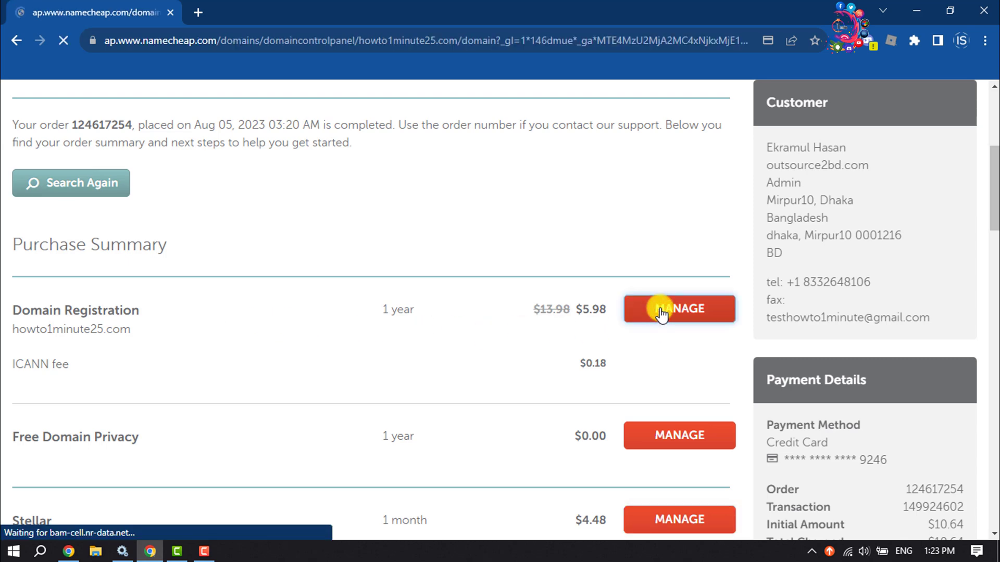
scroll(417, 196, "down", 7)
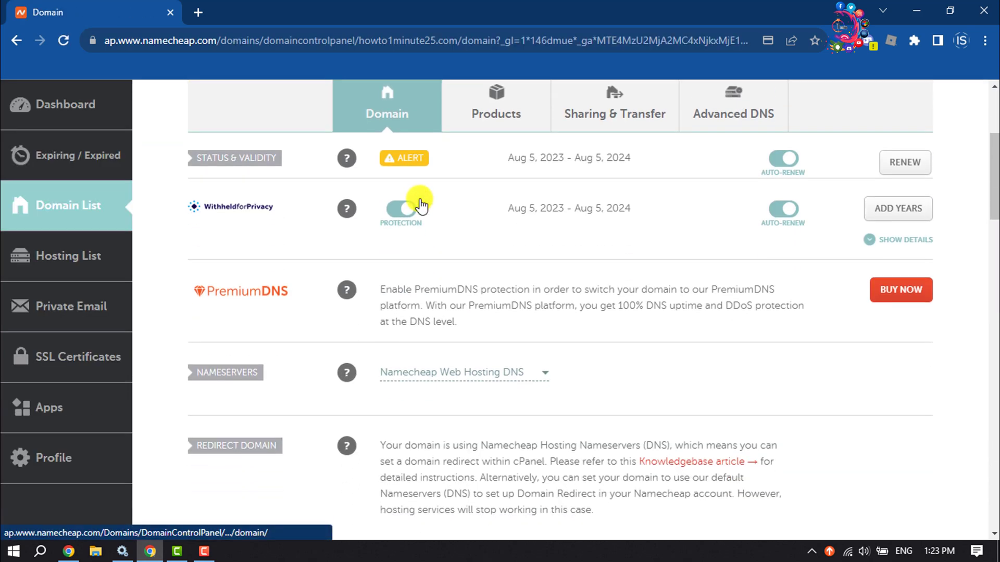
scroll(84, 257, "up", 2)
scroll(901, 341, "up", 3)
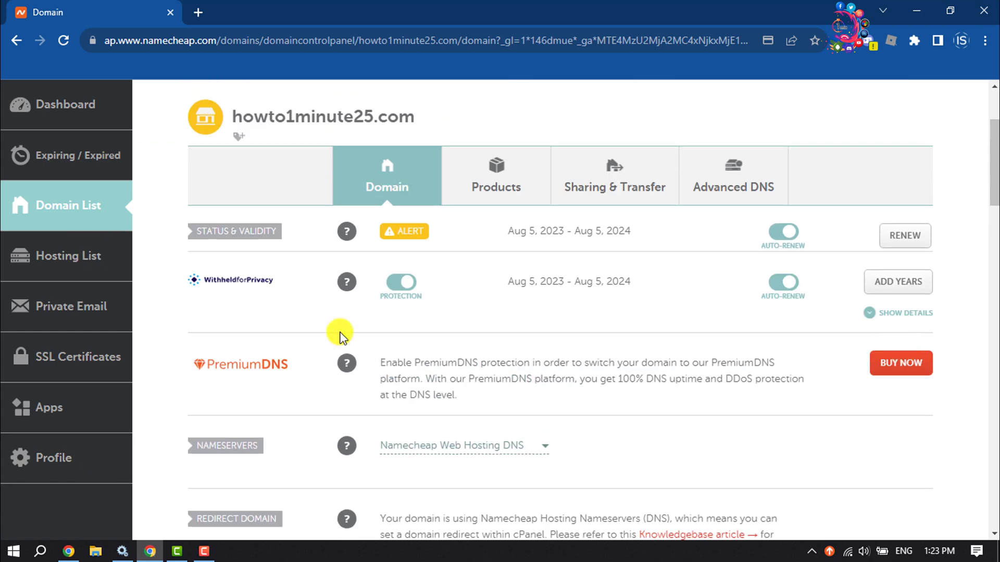
left_click(56, 255)
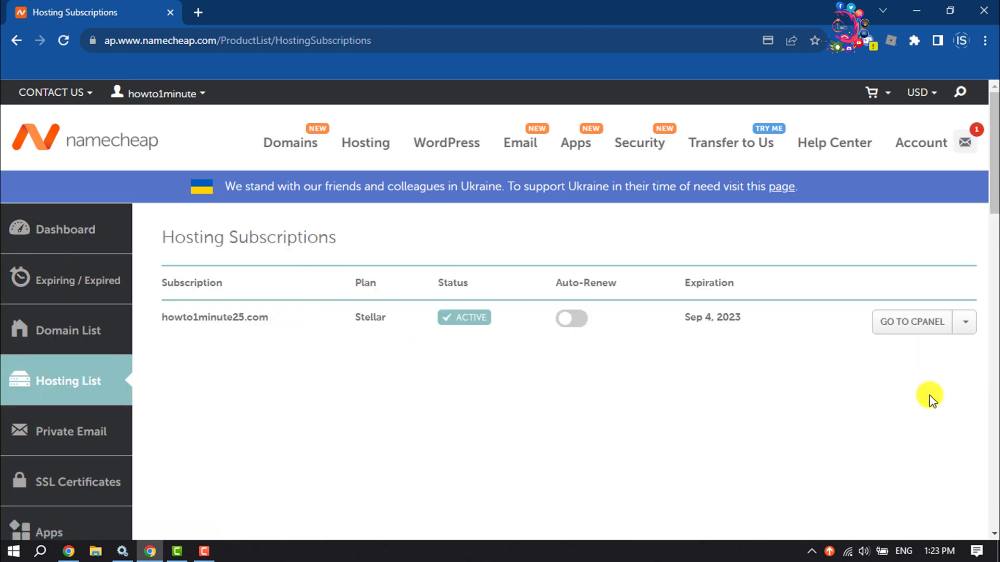
Open the Stellar subscription's cPanel and browse its Softaculous, file and email tools
left_click(913, 325)
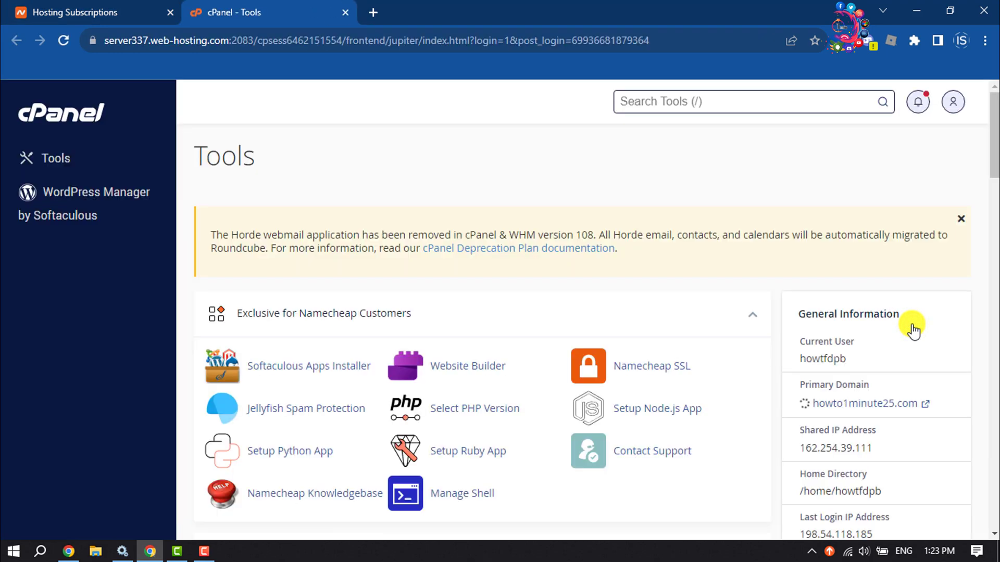
middle_click(719, 332)
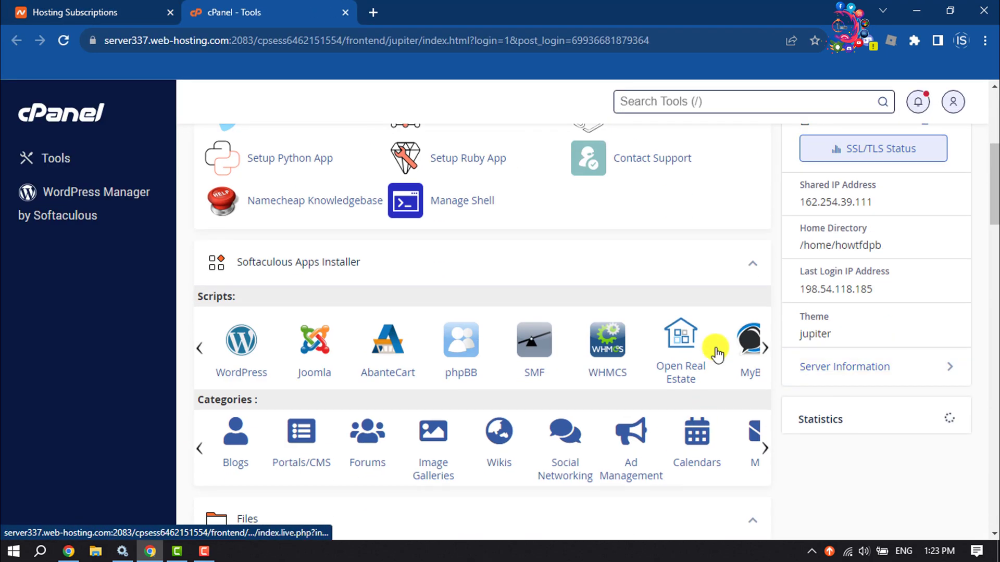
scroll(724, 333, "down", 1)
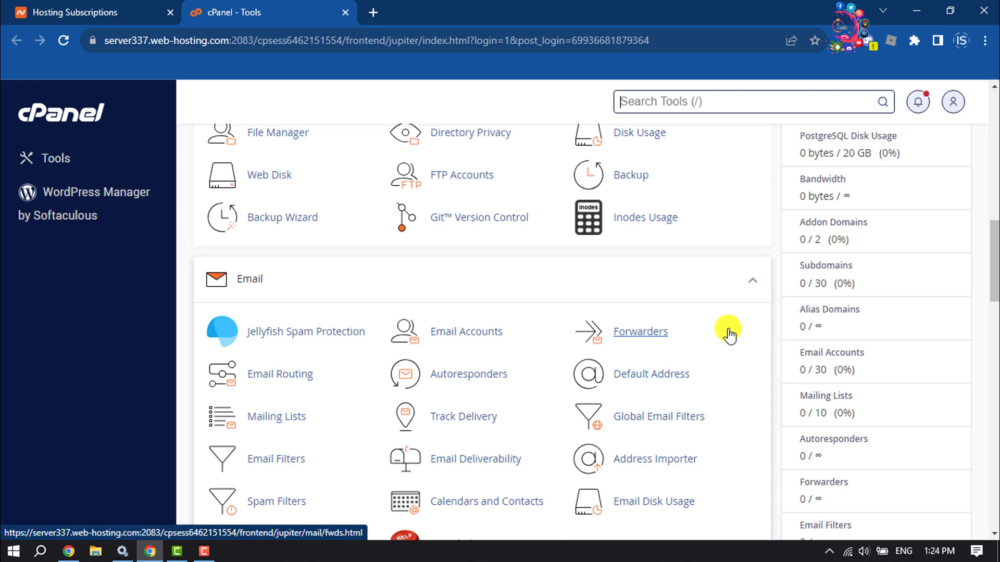
scroll(729, 333, "up", 5)
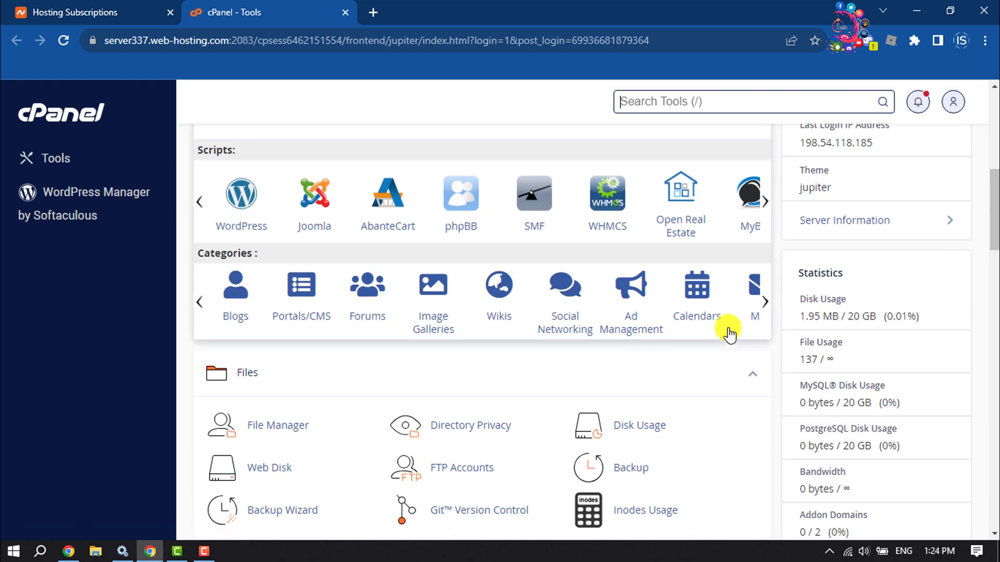
scroll(729, 333, "up", 4)
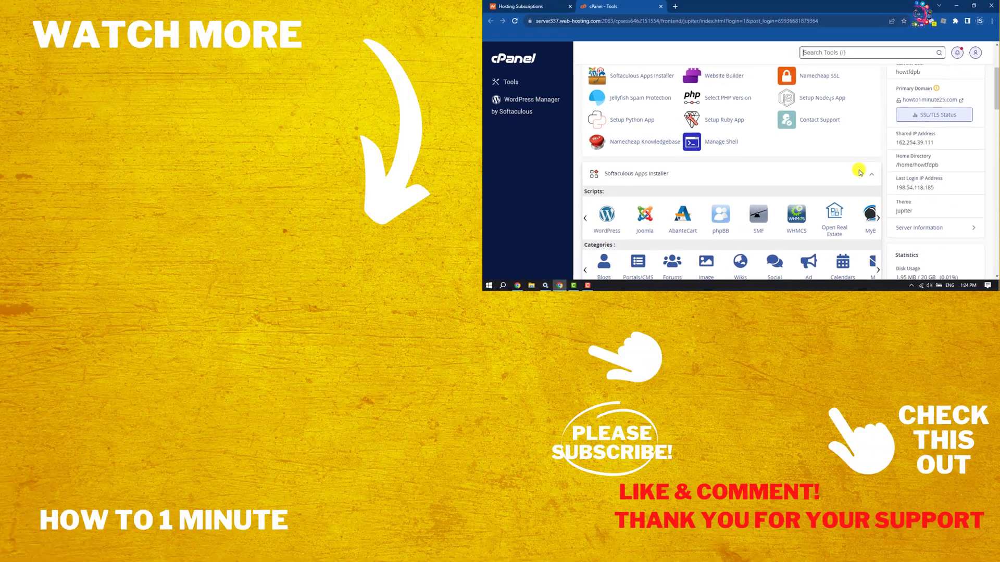